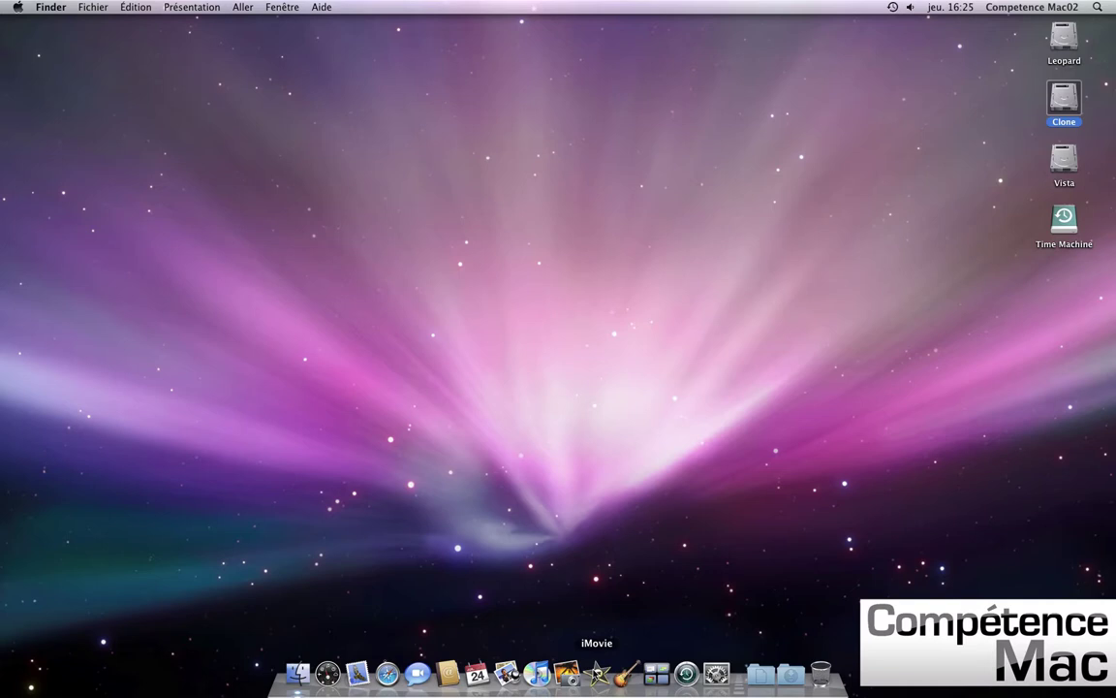
# Step: Open iMovie and move its window slightly higher on the desktop
pyautogui.click(598, 671)
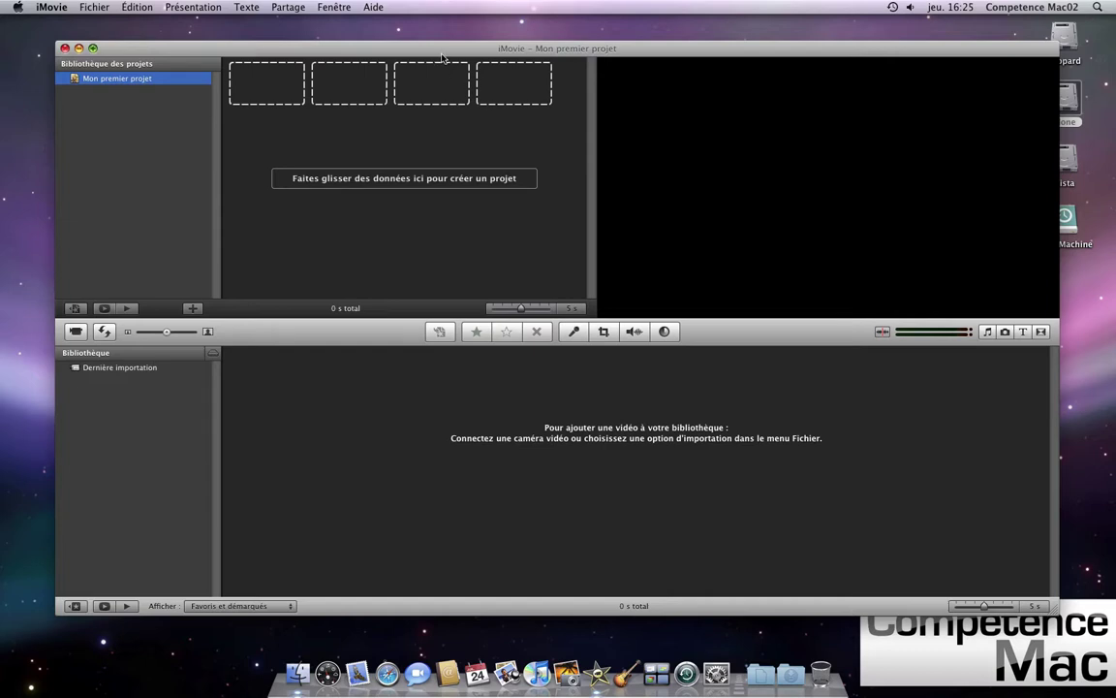
pyautogui.moveTo(441, 58); pyautogui.dragTo(439, 54)
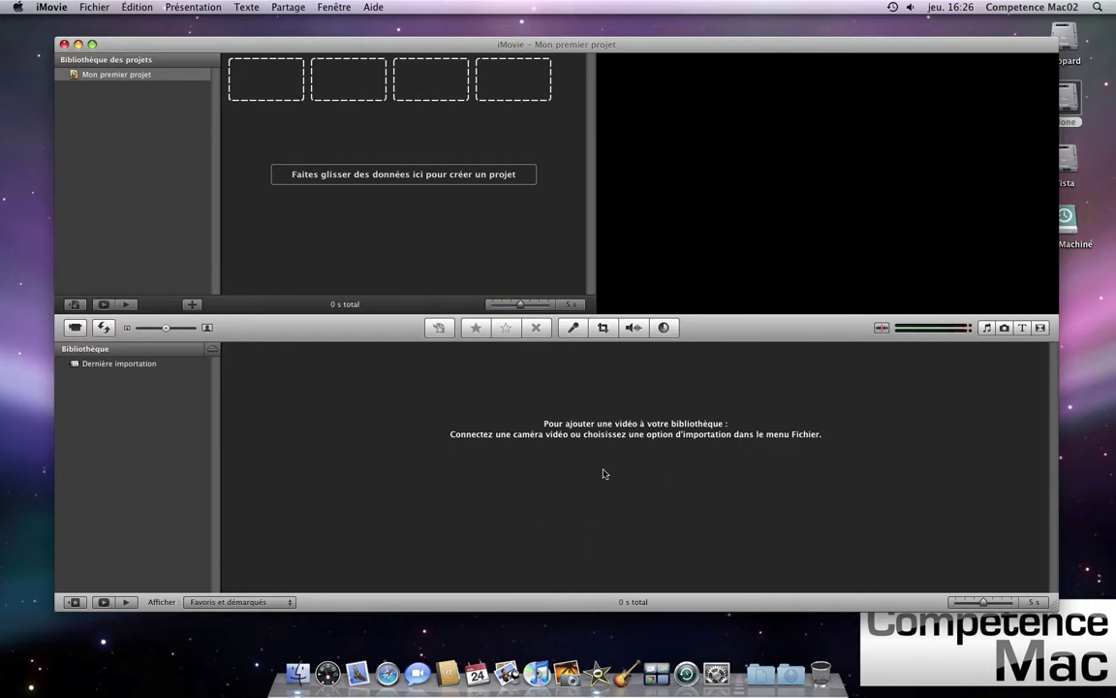
# Step: Swap the project and event library areas, then restore their original arrangement
pyautogui.click(104, 331)
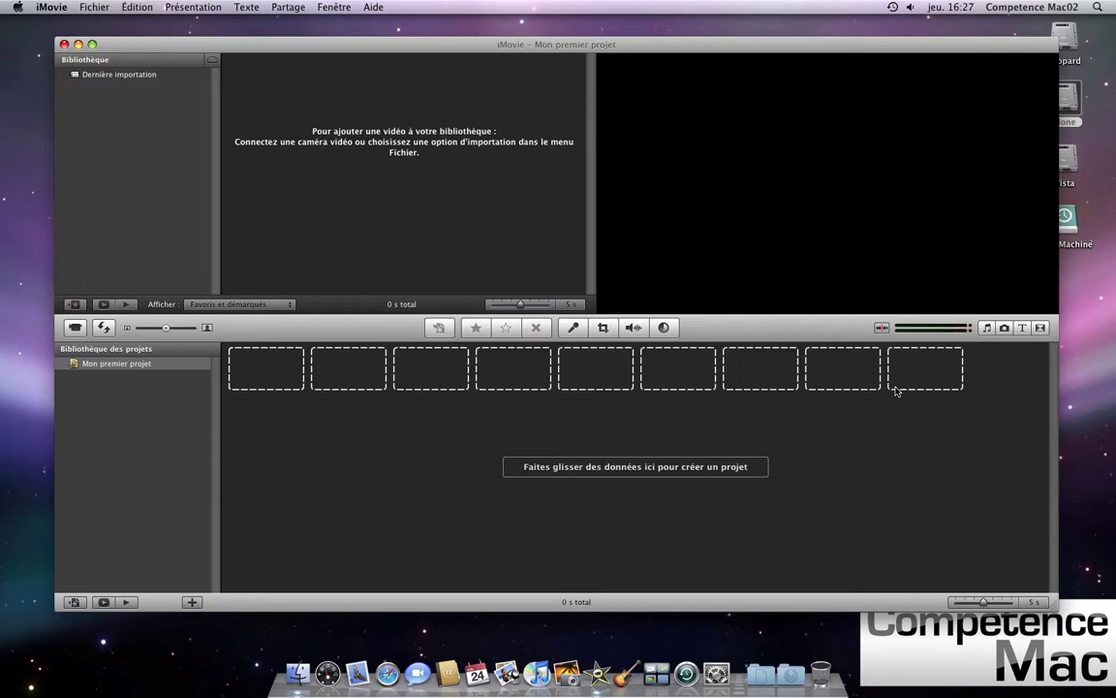
pyautogui.click(104, 327)
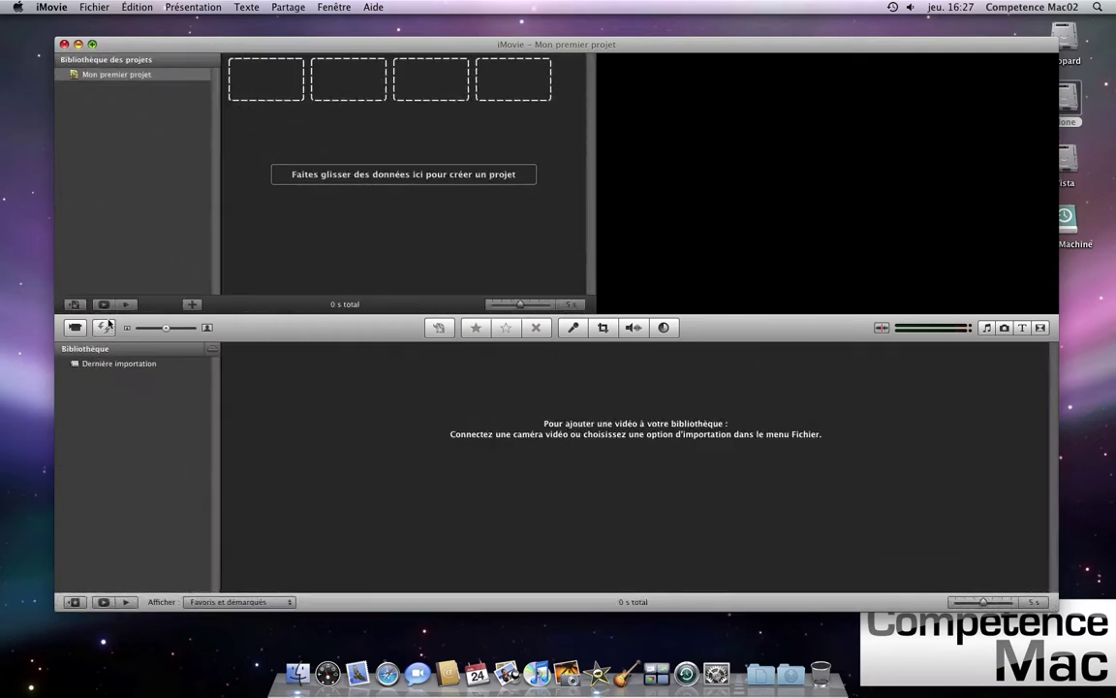
pyautogui.moveTo(165, 328)
pyautogui.mouseDown()
pyautogui.moveTo(194, 328)
pyautogui.moveTo(138, 328)
pyautogui.moveTo(166, 327)
pyautogui.mouseUp()
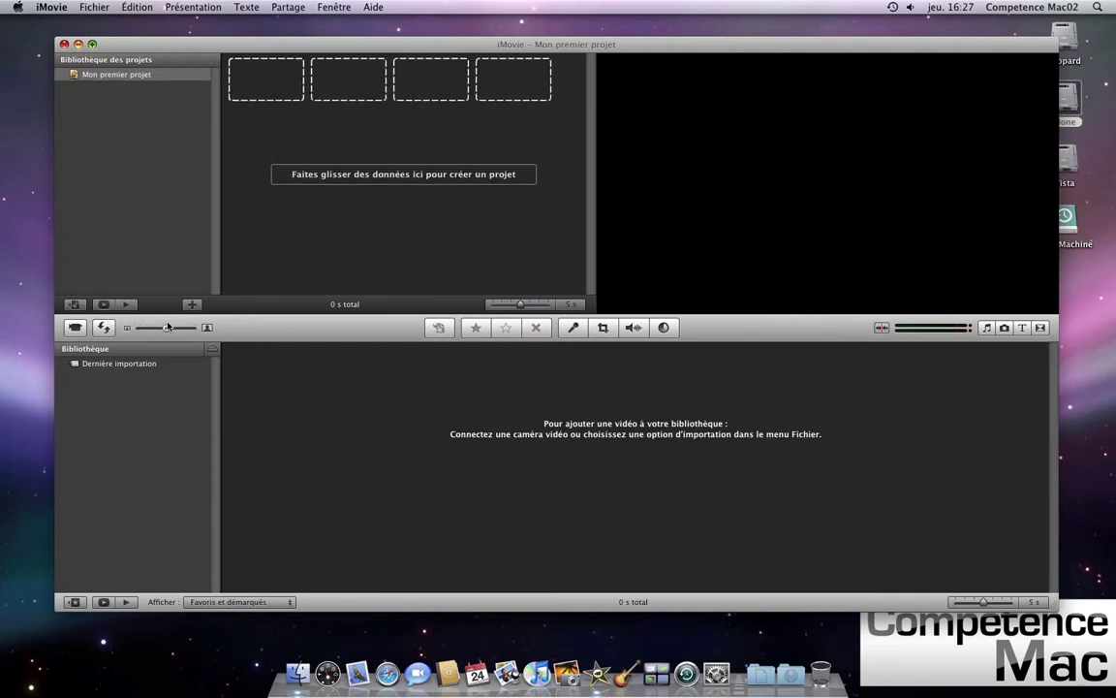
# Step: Set the voice-over recording source to C-Media USB Headphone Set and its input volume to 49%
pyautogui.click(572, 329)
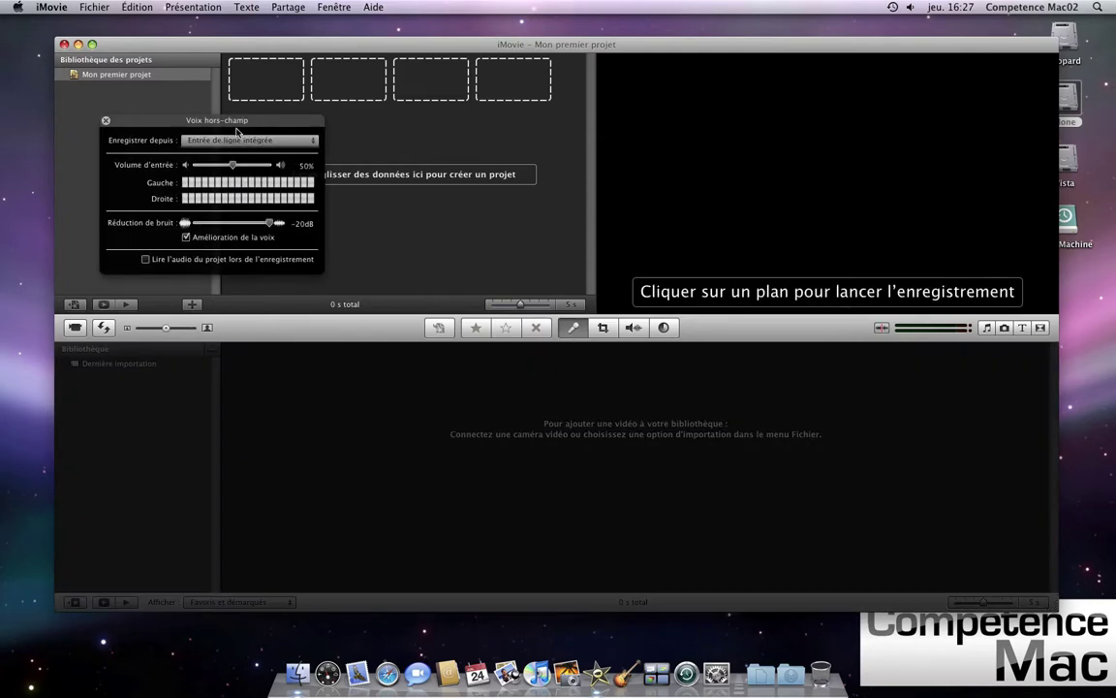
pyautogui.moveTo(241, 124); pyautogui.dragTo(356, 205)
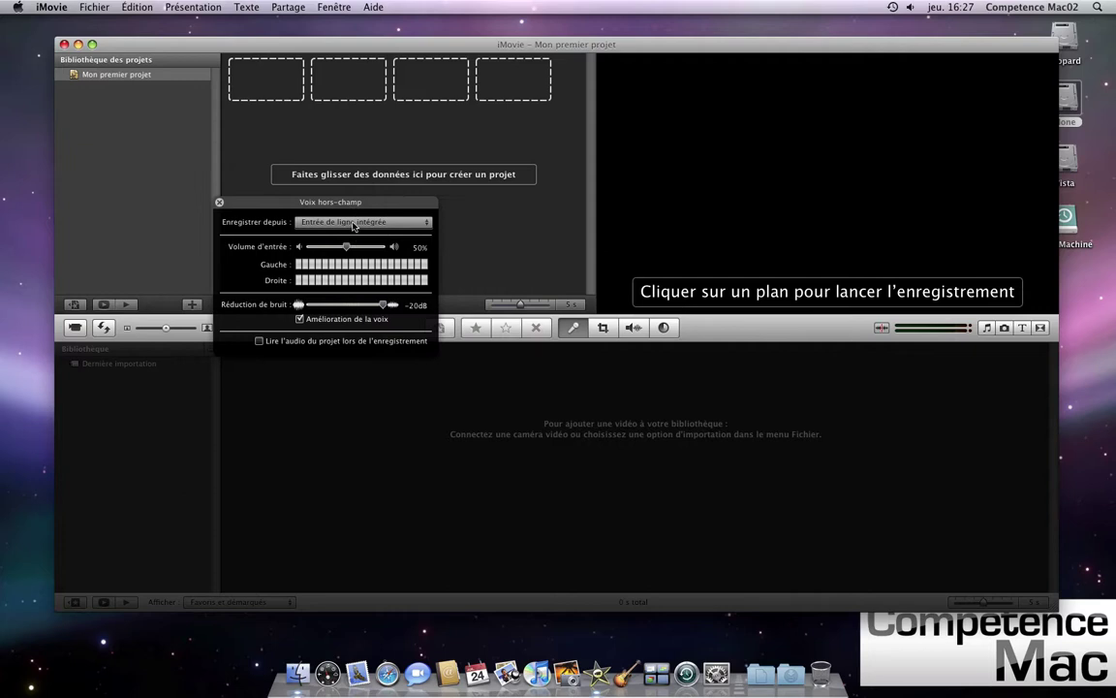
pyautogui.click(354, 226)
pyautogui.click(304, 227)
pyautogui.moveTo(393, 268)
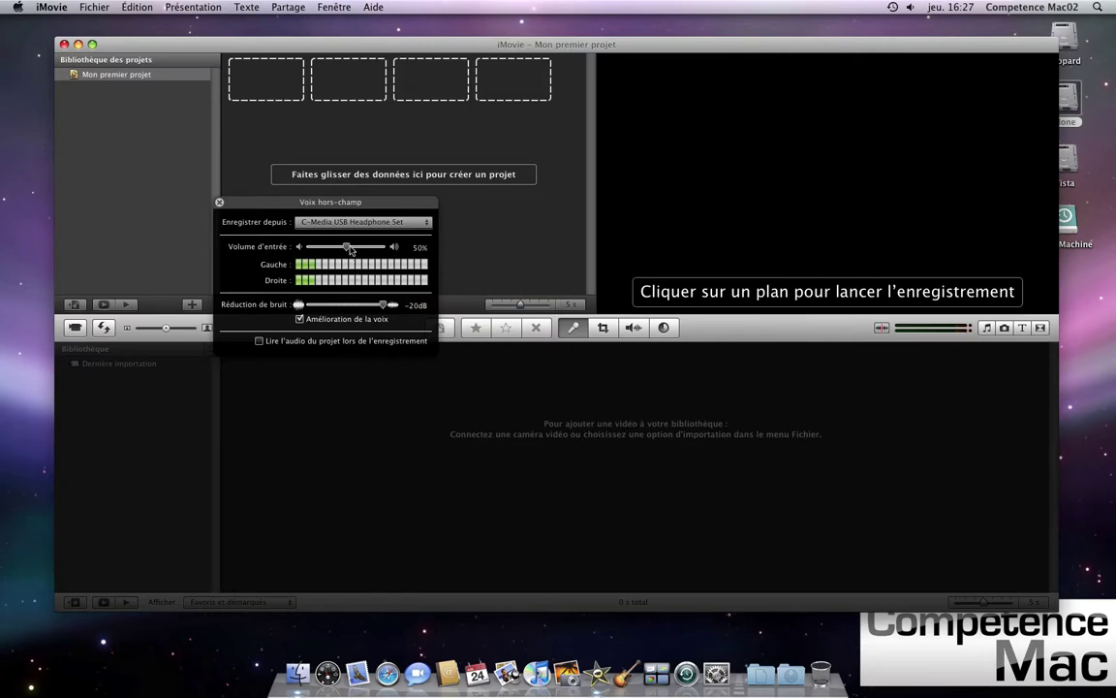
pyautogui.moveTo(348, 248); pyautogui.dragTo(345, 249)
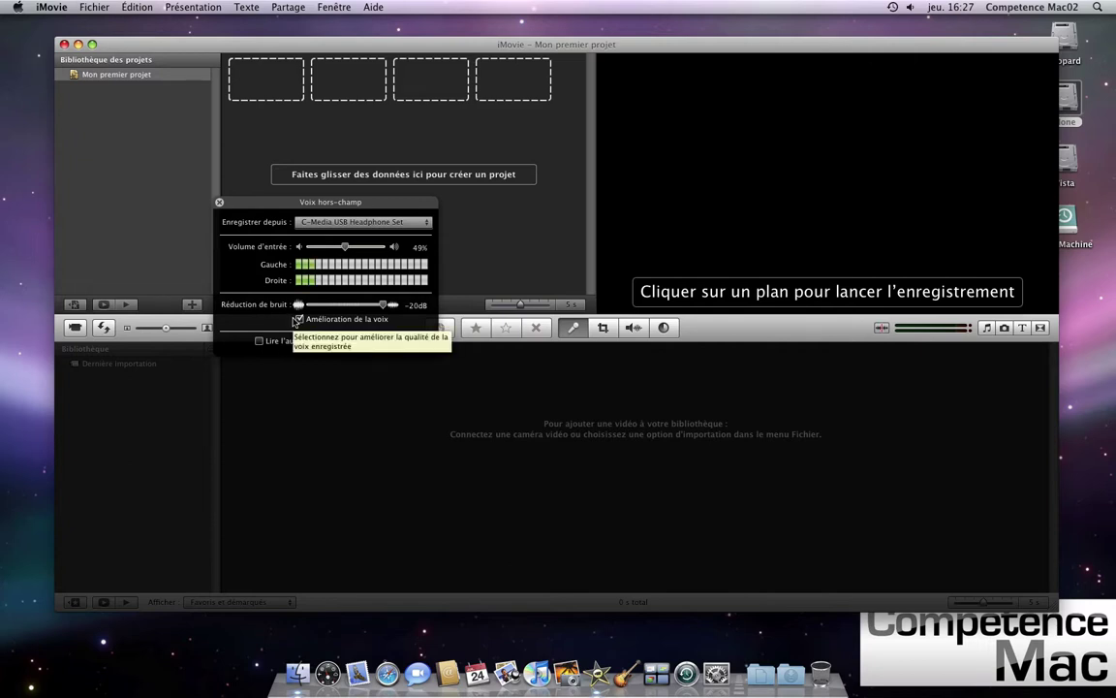
pyautogui.click(220, 204)
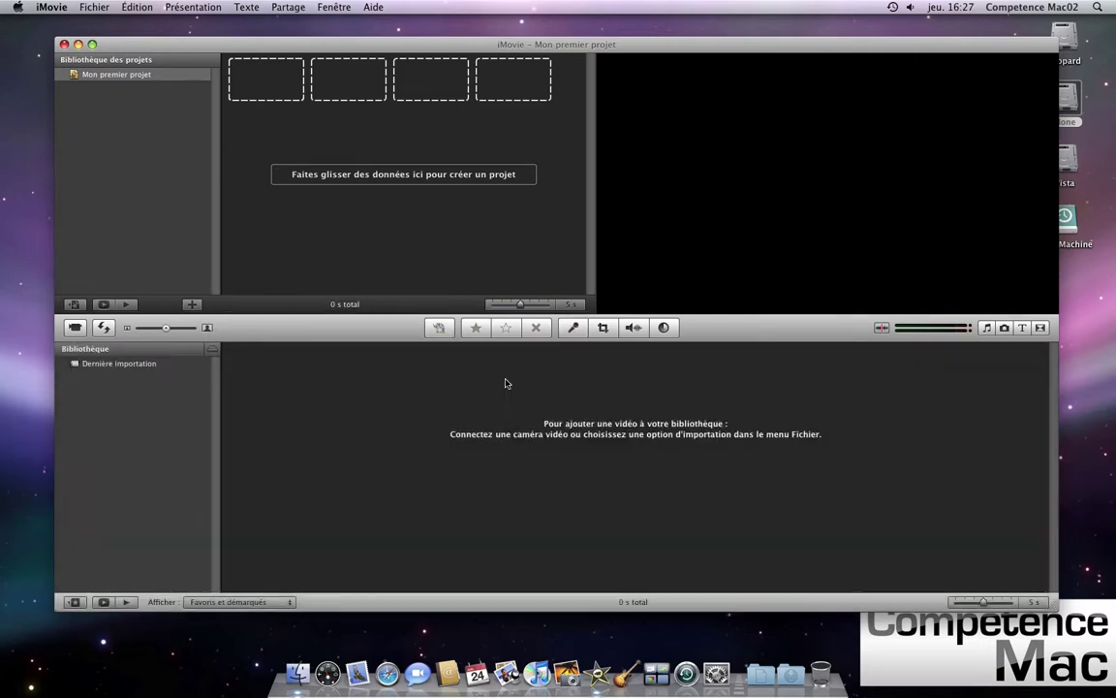
# Step: Examine the crop tool, the audio adjustments and the video adjustments available for clips
pyautogui.click(602, 330)
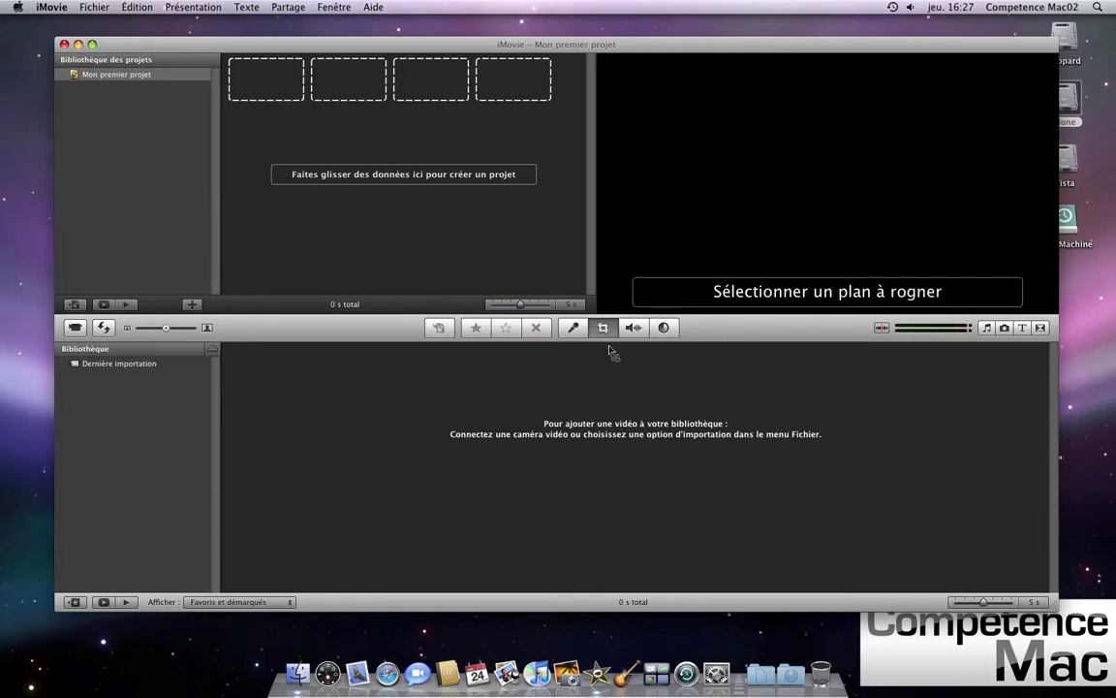
pyautogui.click(630, 329)
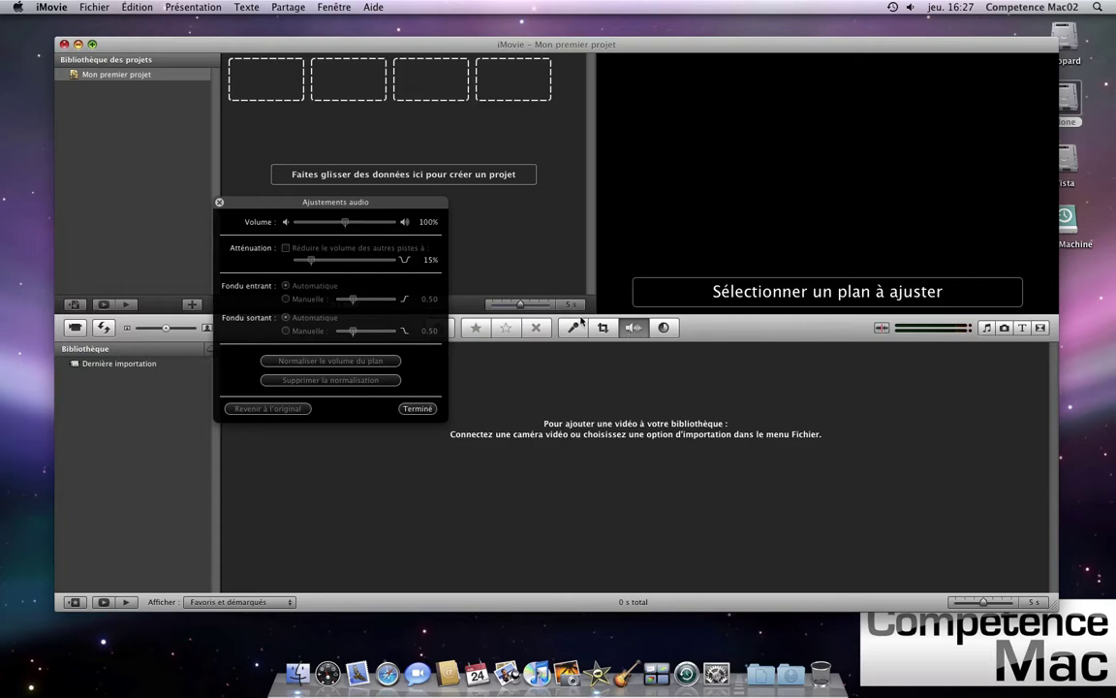
pyautogui.click(219, 202)
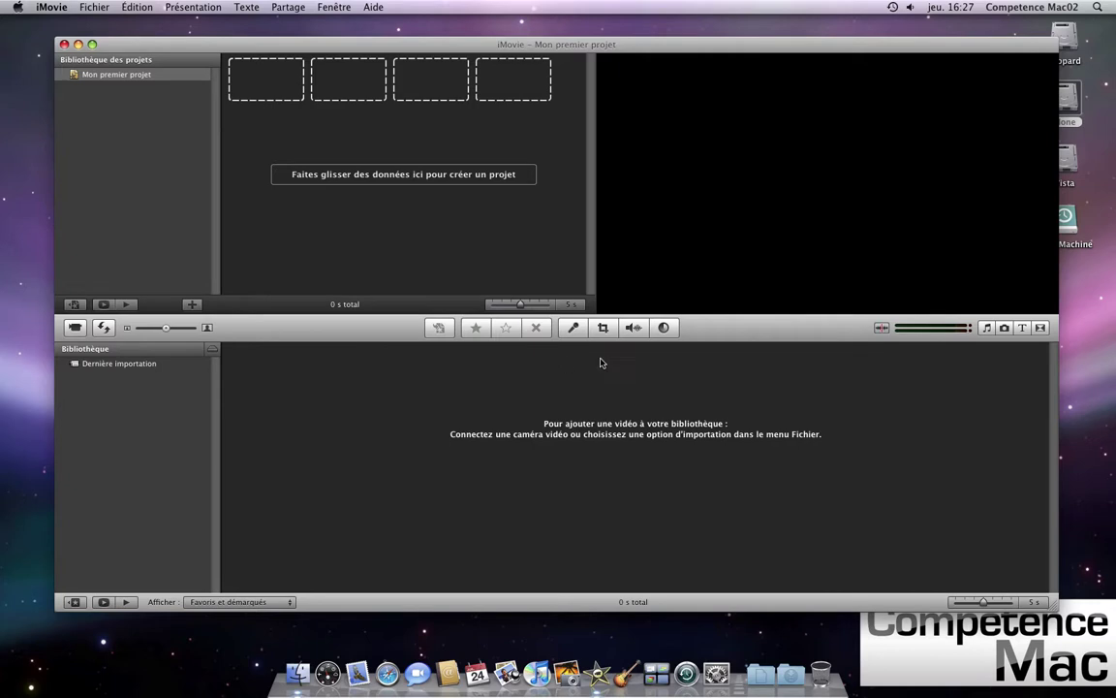
pyautogui.click(664, 327)
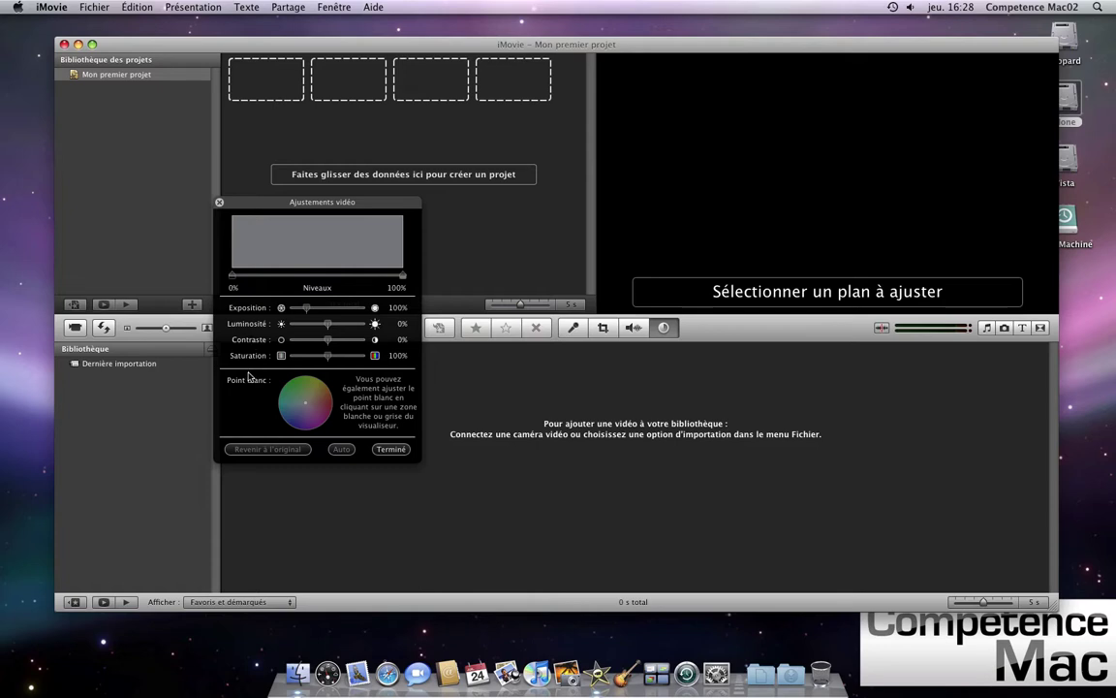
pyautogui.click(220, 203)
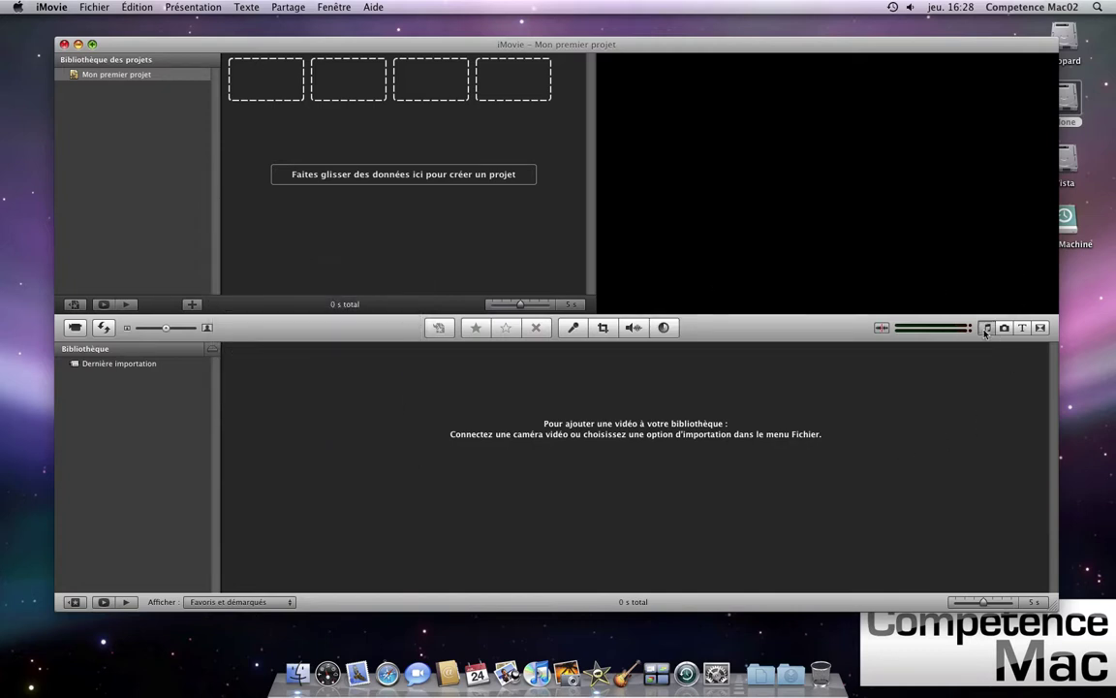
# Step: Browse the iMovie '08 Sound Effects collection and preview Typewriter Electric.mp3
pyautogui.click(986, 328)
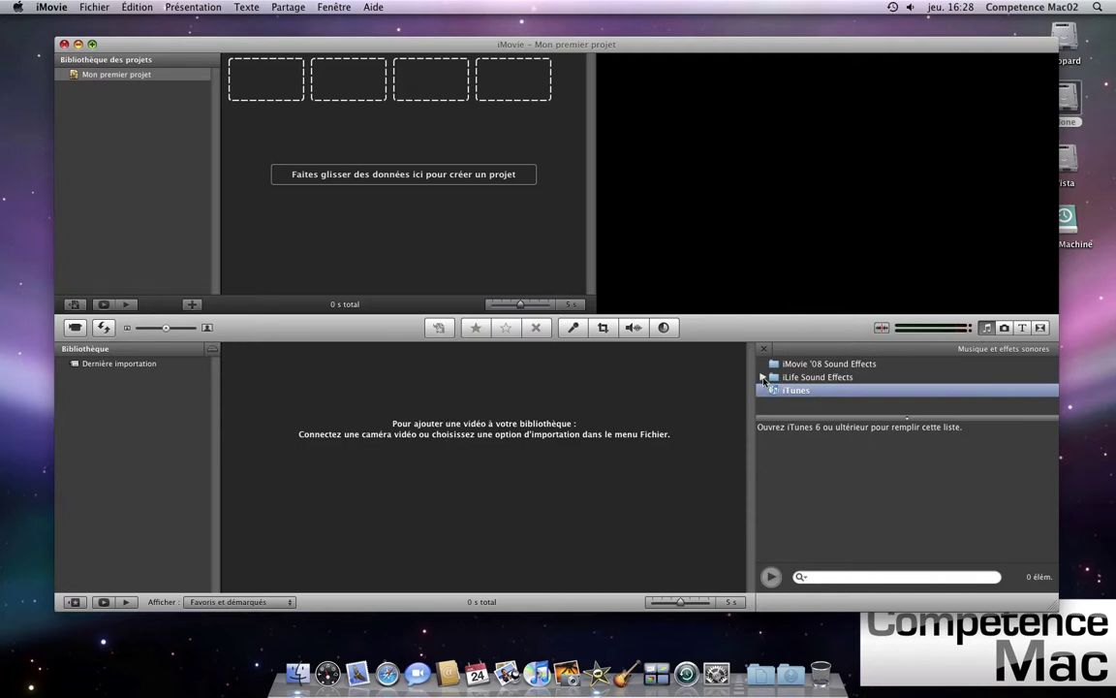
pyautogui.click(764, 377)
pyautogui.click(763, 377)
pyautogui.click(822, 363)
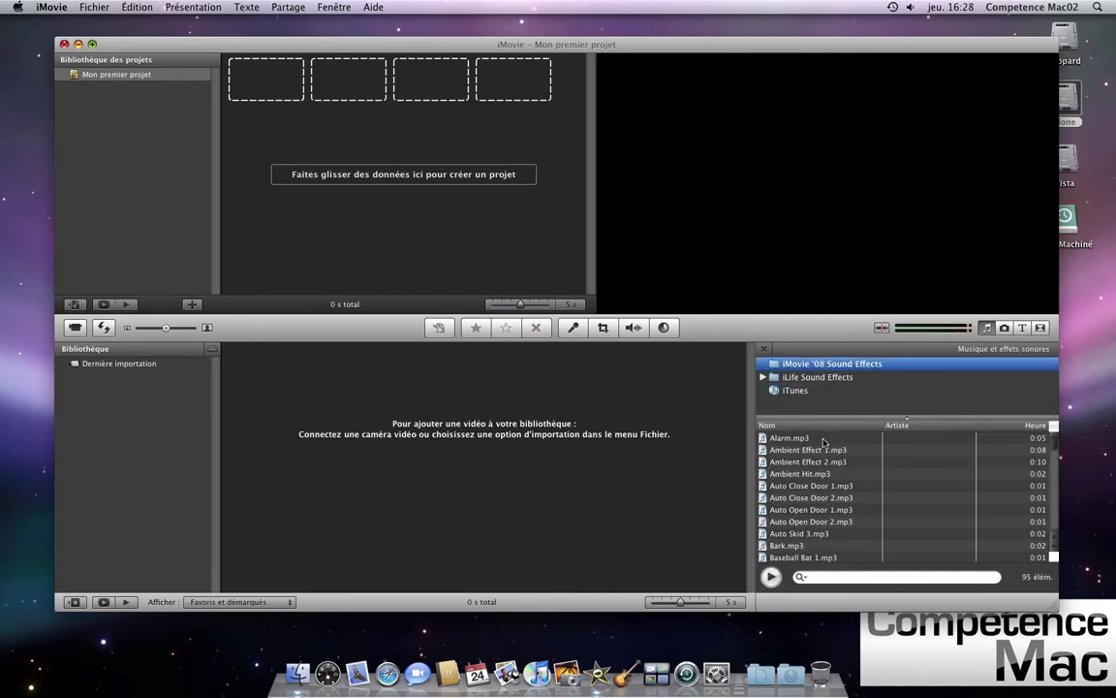
pyautogui.scroll(-15, 843, 494)
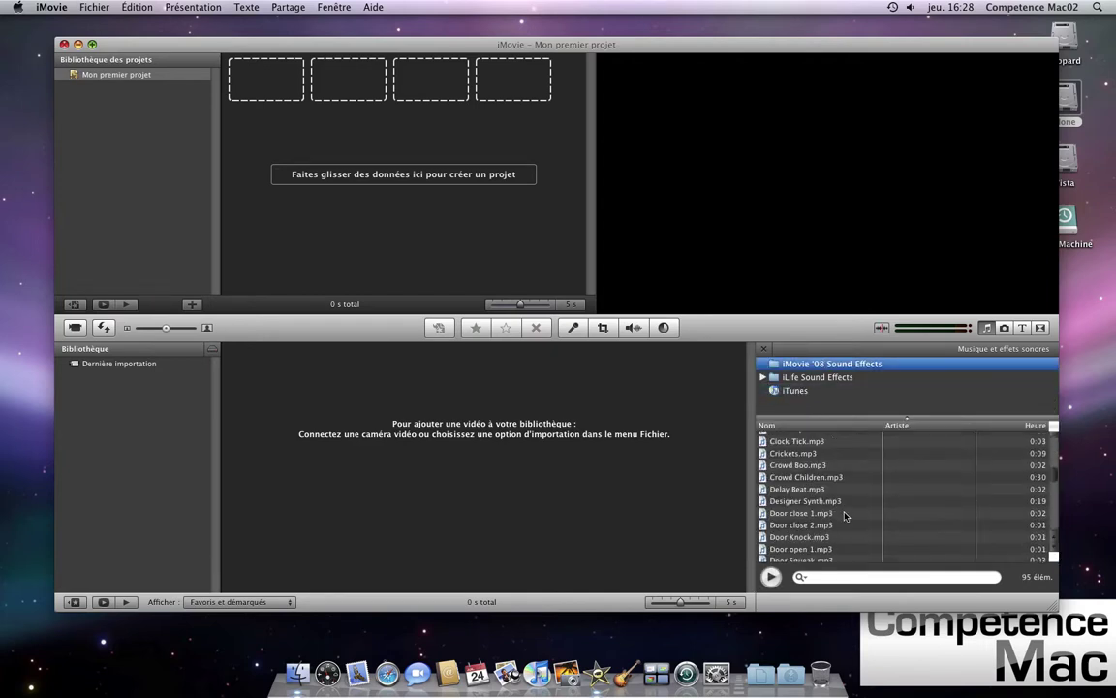
pyautogui.scroll(-3, 845, 516)
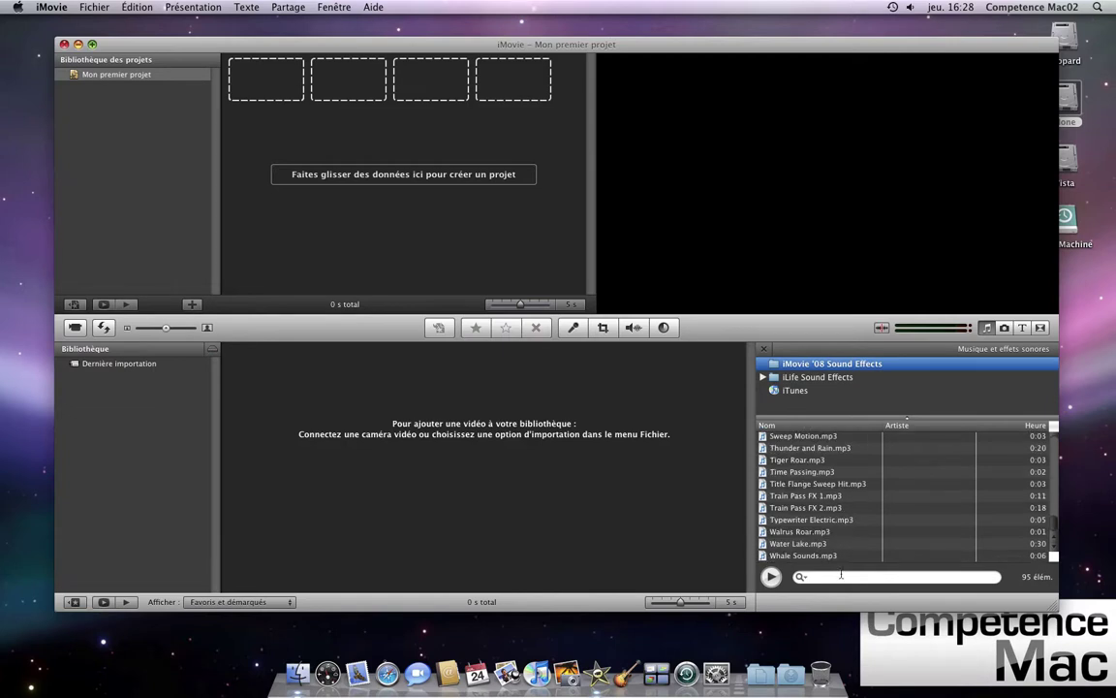
pyautogui.click(790, 521)
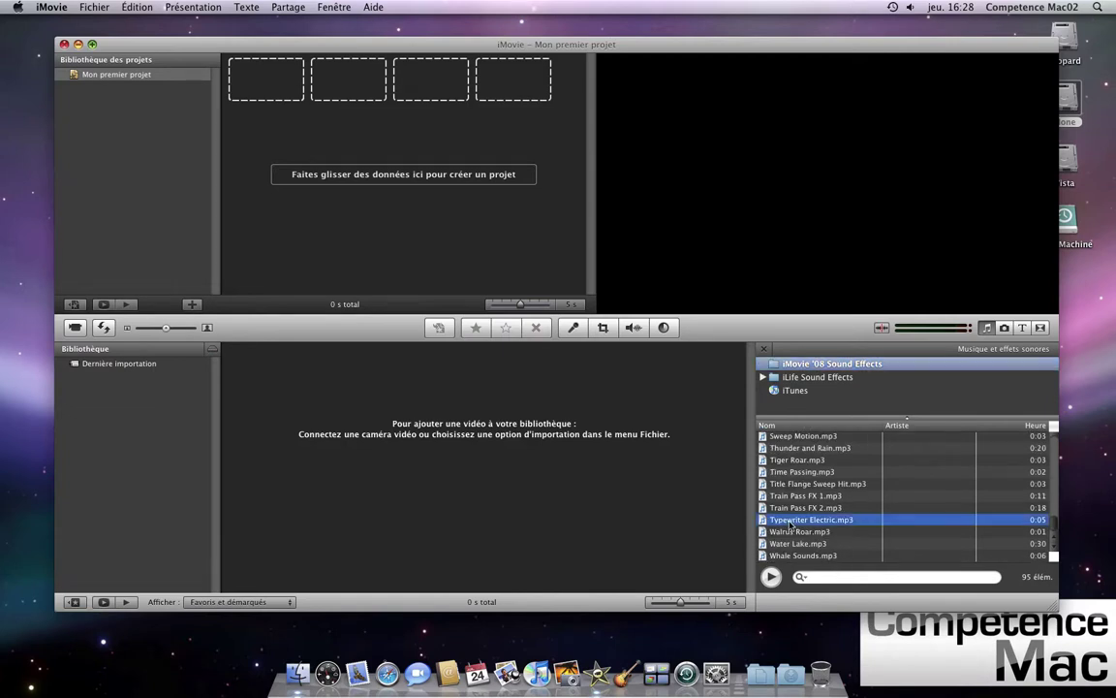
pyautogui.click(771, 579)
pyautogui.click(799, 531)
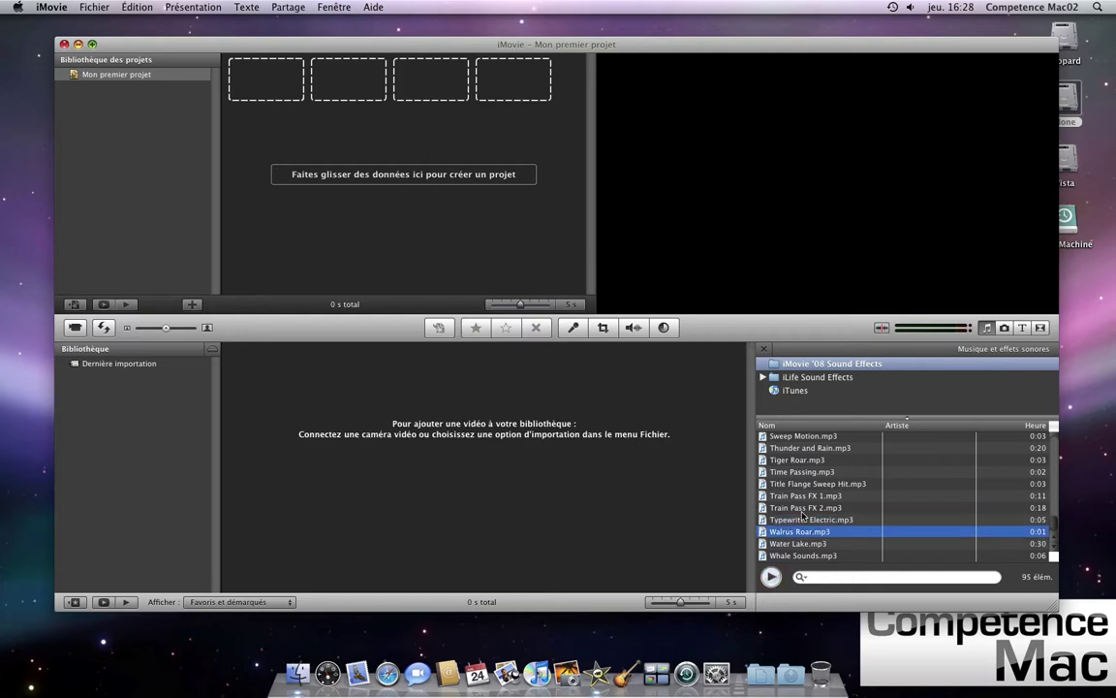
pyautogui.scroll(3, 845, 490)
pyautogui.scroll(15, 845, 489)
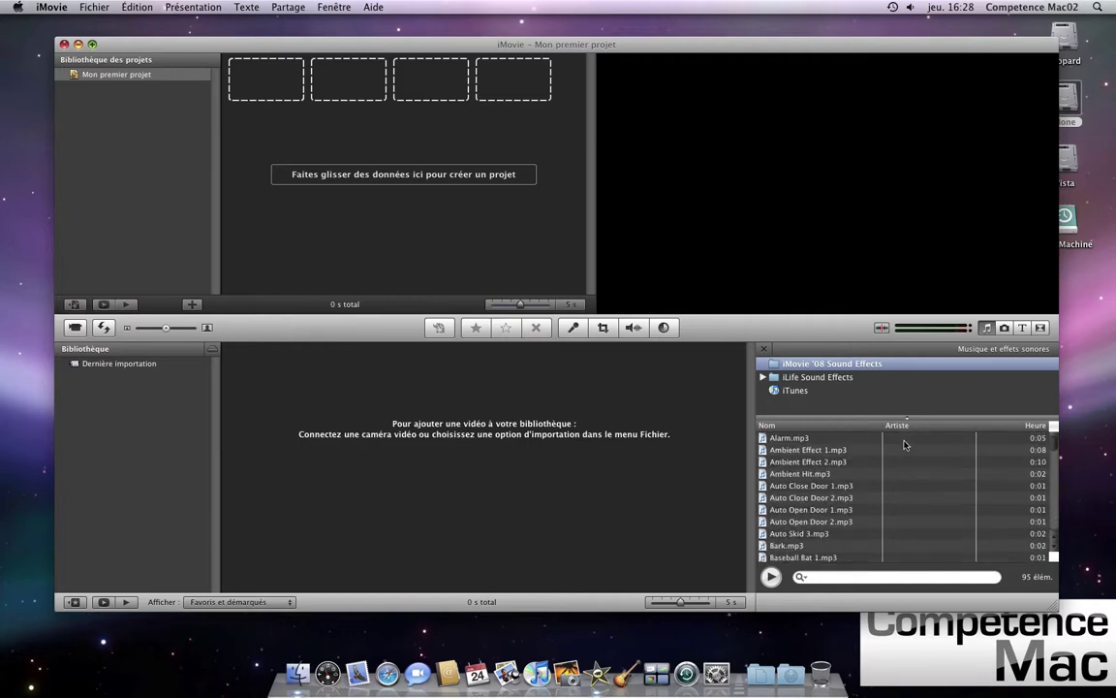
# Step: Look through the photo, title and transition browsers in turn
pyautogui.click(1003, 329)
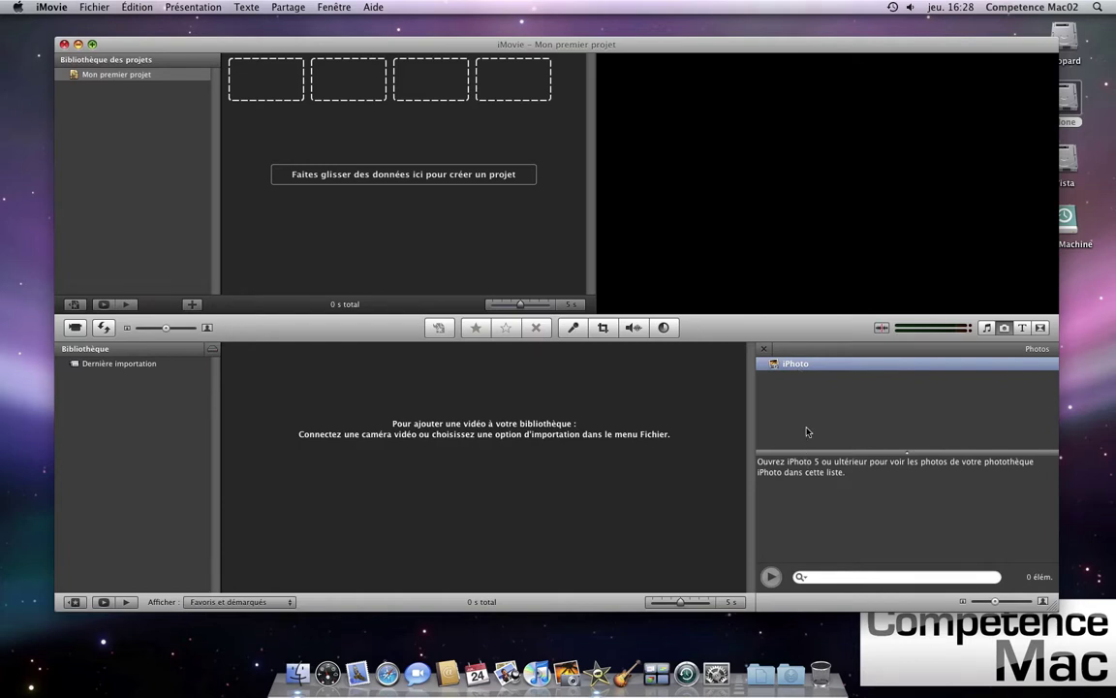
pyautogui.click(1022, 328)
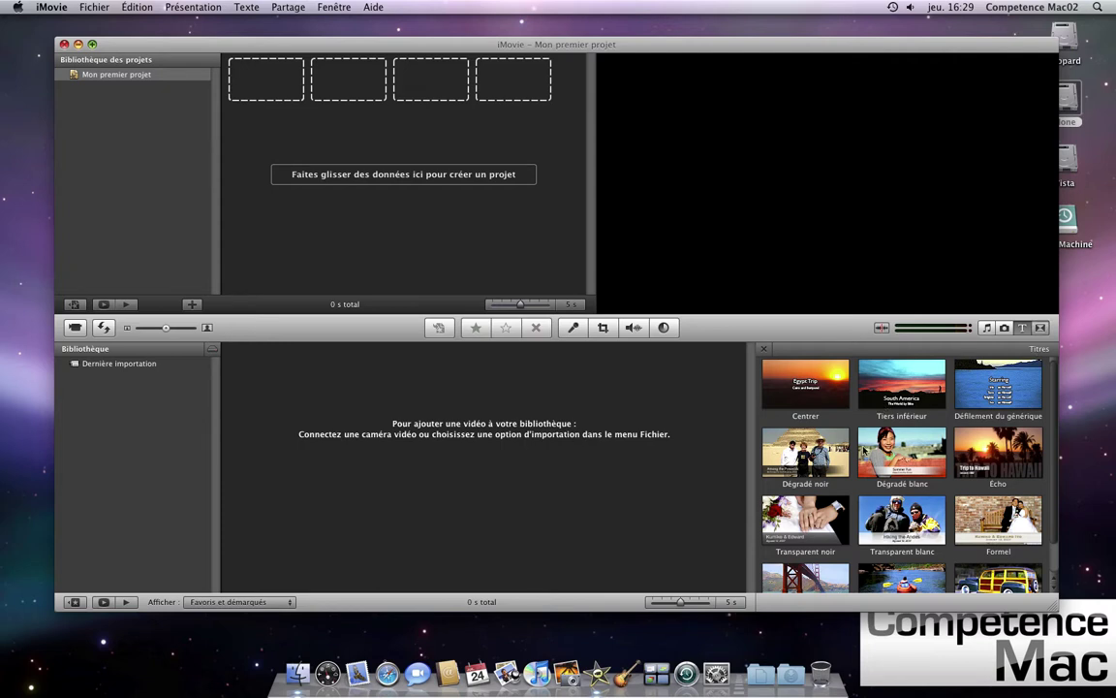
pyautogui.press('super+4')
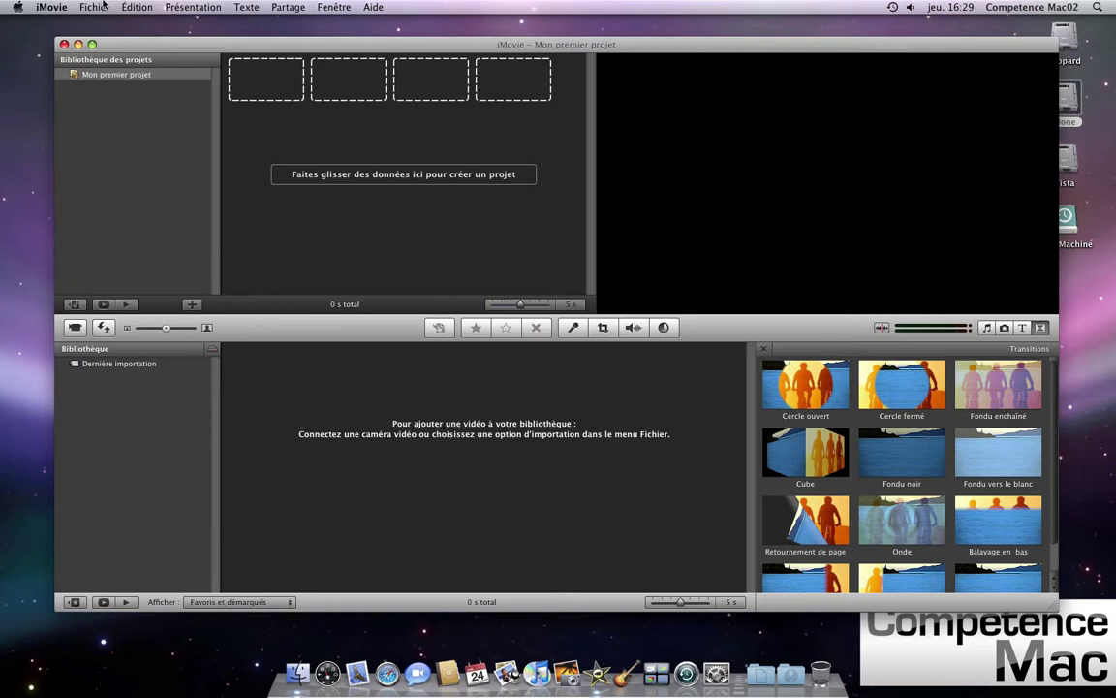
# Step: Start importing films, accepting Large – 960x540 as the 1080i HD import format
pyautogui.click(103, 7)
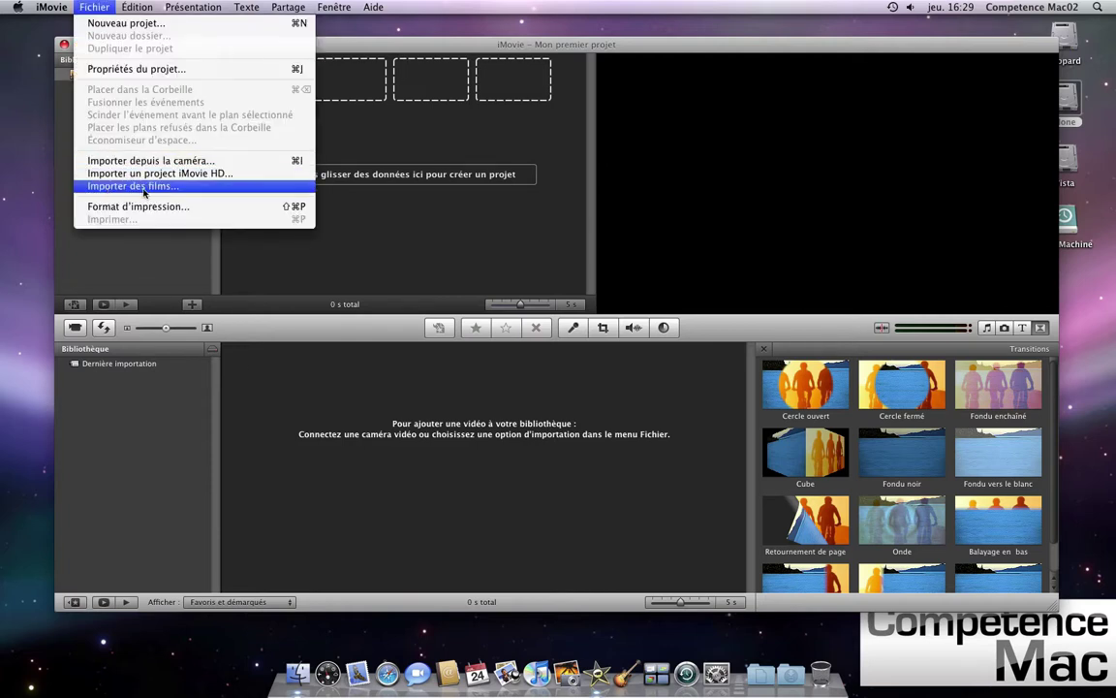
pyautogui.click(107, 185)
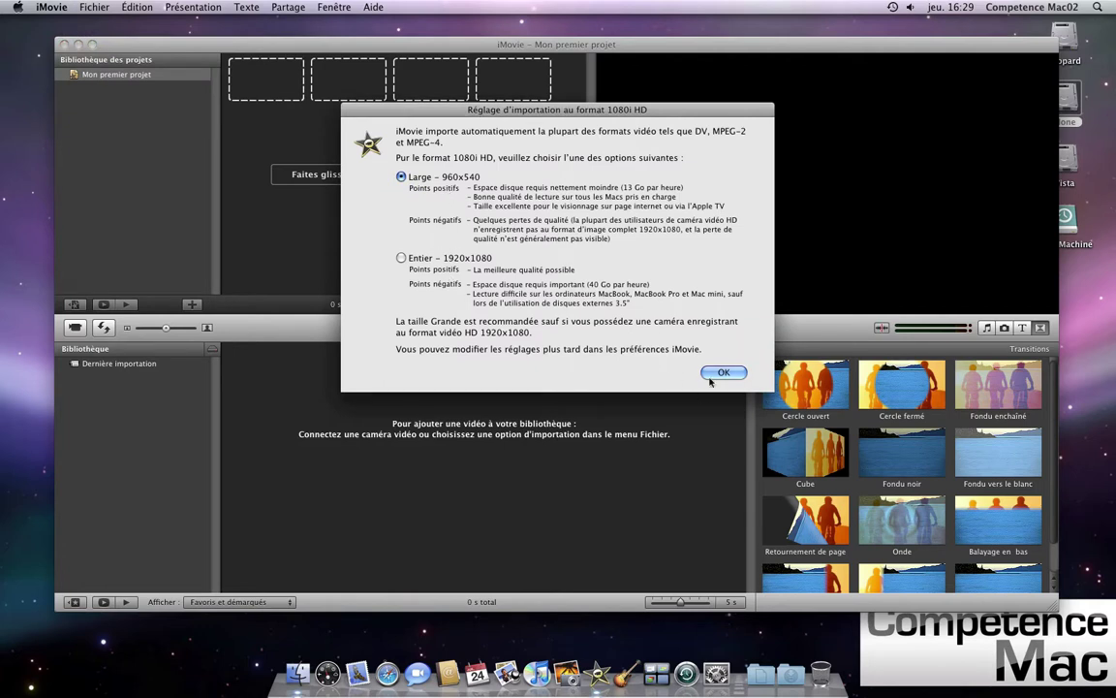
pyautogui.press('Return')
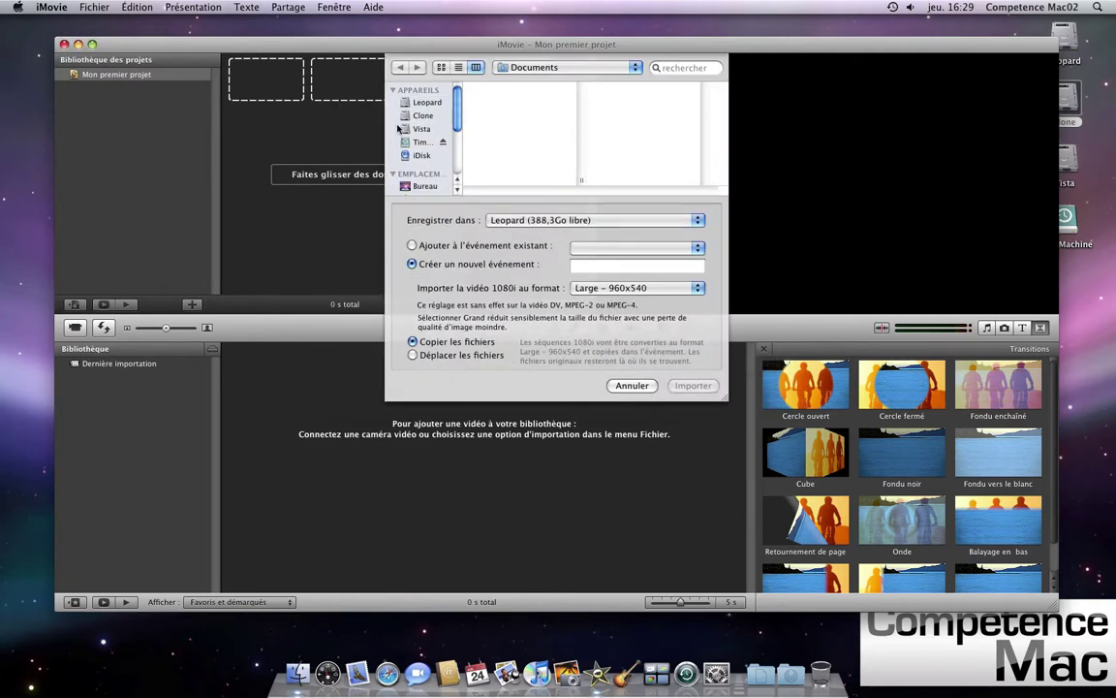
# Step: Import bouddha.mov from Utilisateurs/Partagé/bouddha on the Leopard disk, copying the file into a new event
pyautogui.click(426, 102)
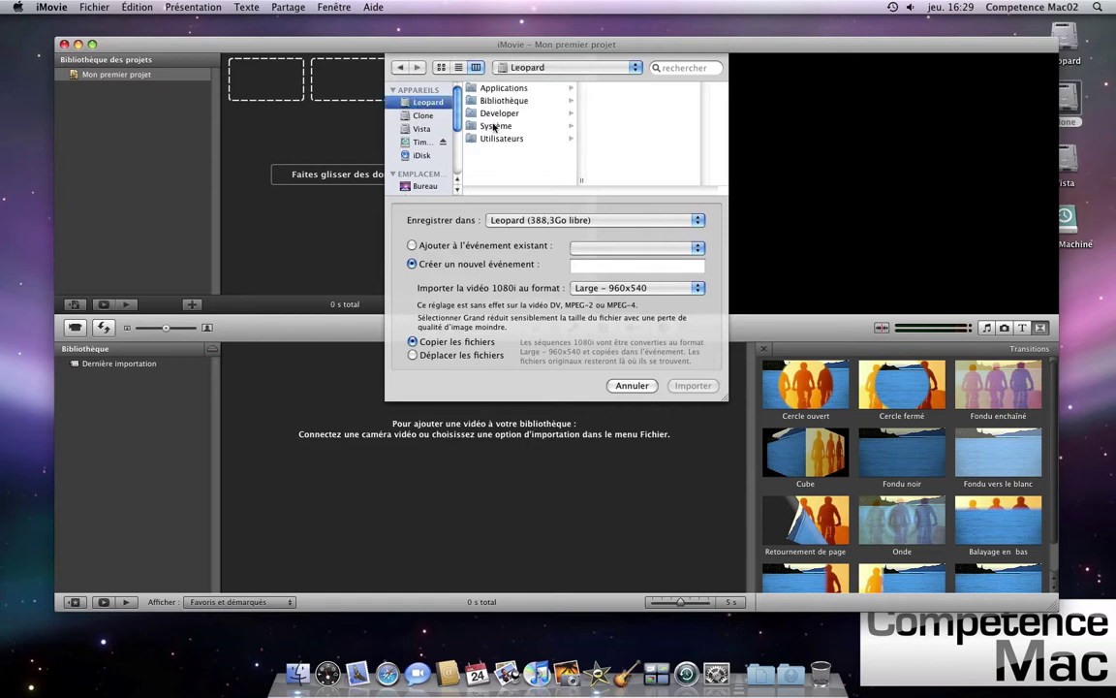
pyautogui.click(490, 138)
pyautogui.click(617, 127)
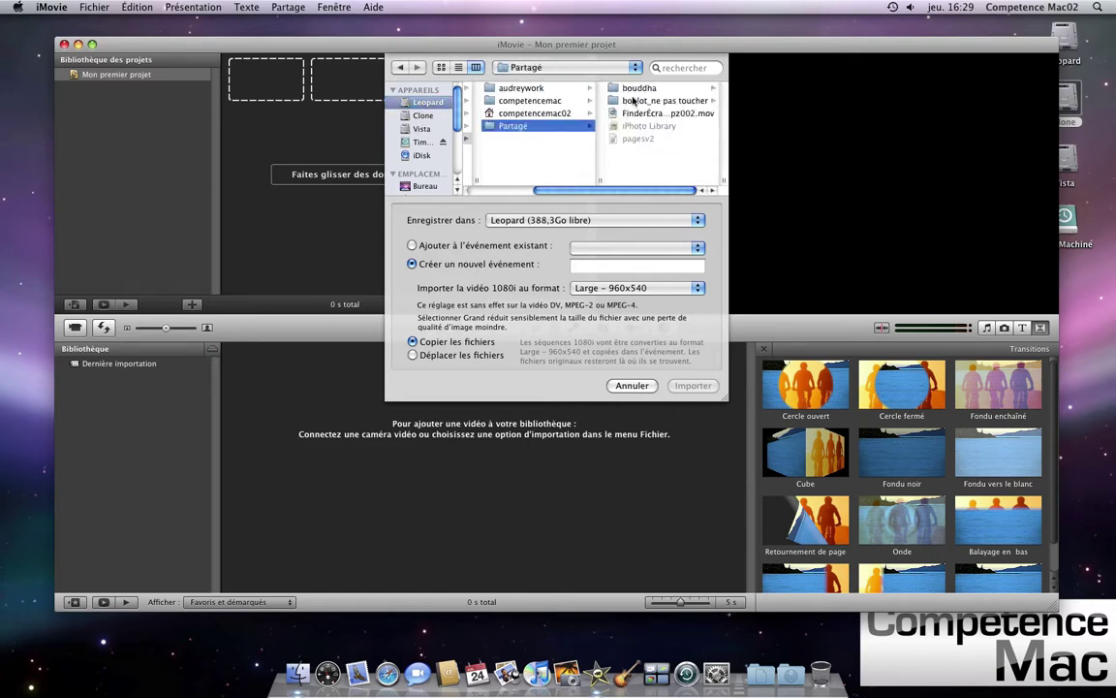
pyautogui.click(637, 88)
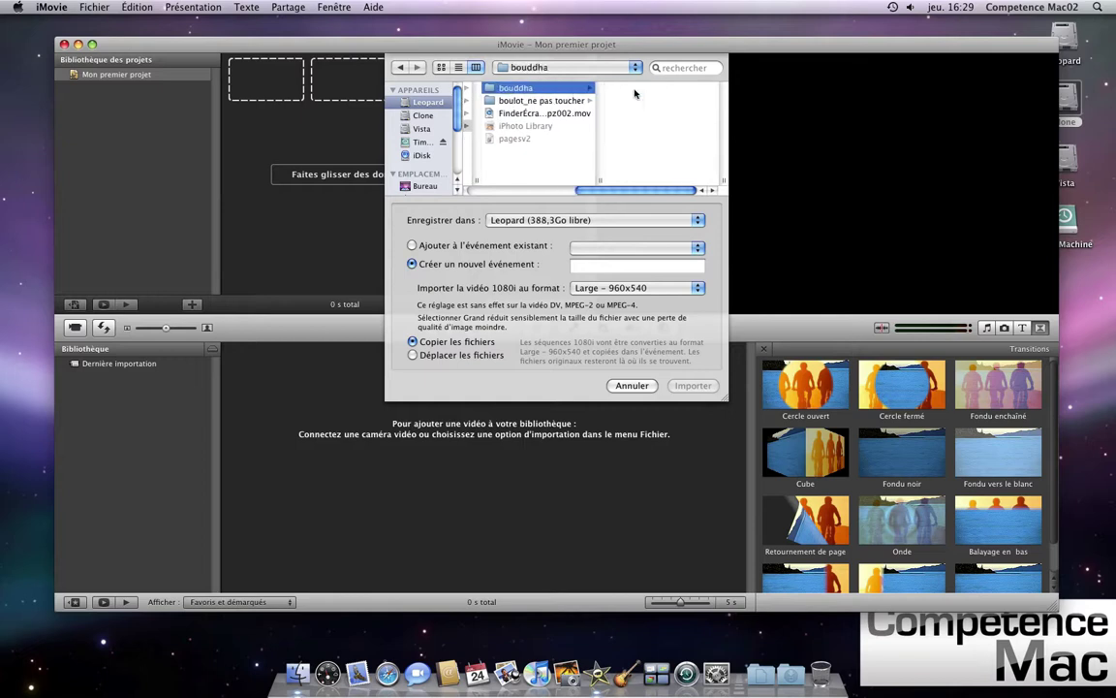
pyautogui.click(632, 127)
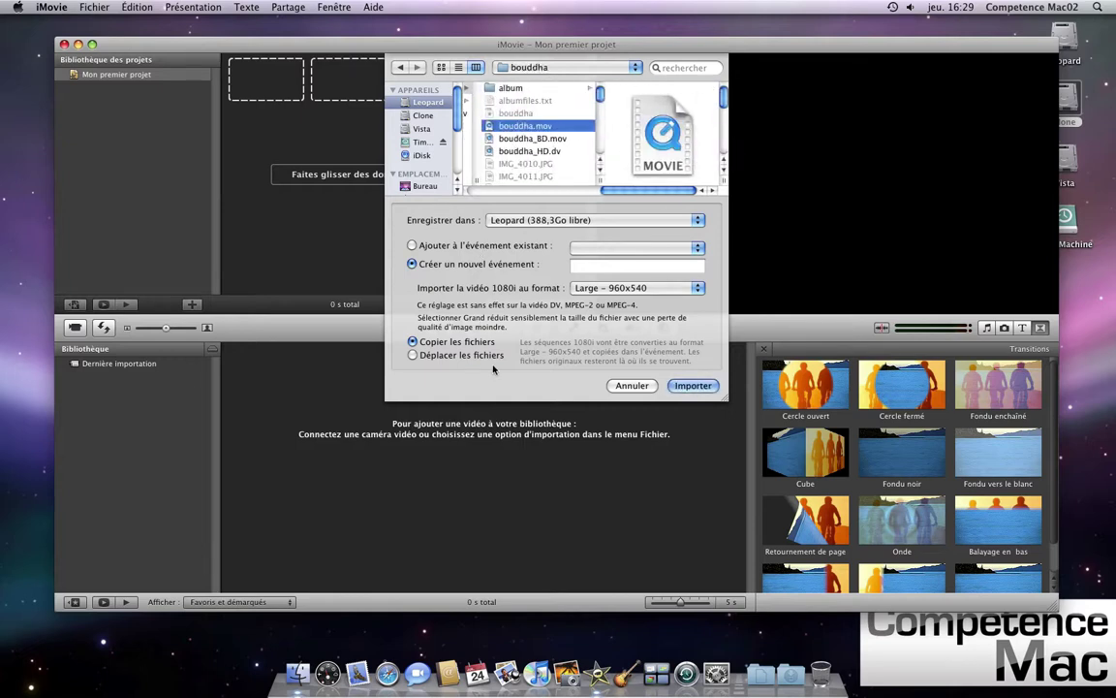
pyautogui.click(693, 386)
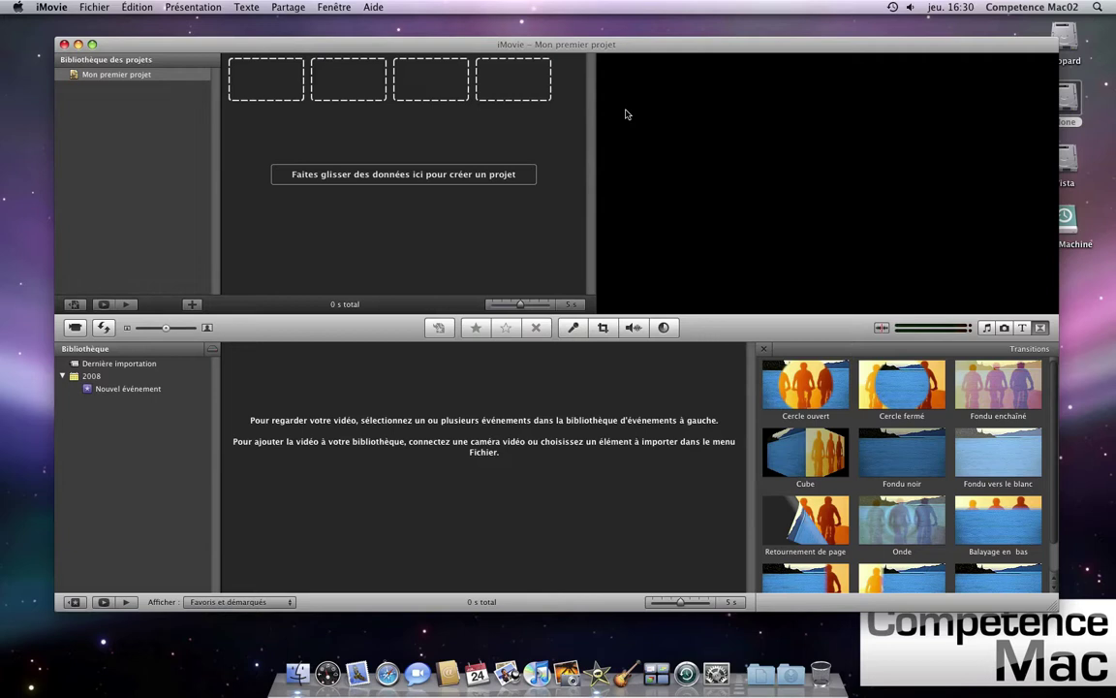
# Step: Show the new 2008 event's contents and preview the imported hamster clip
pyautogui.click(100, 392)
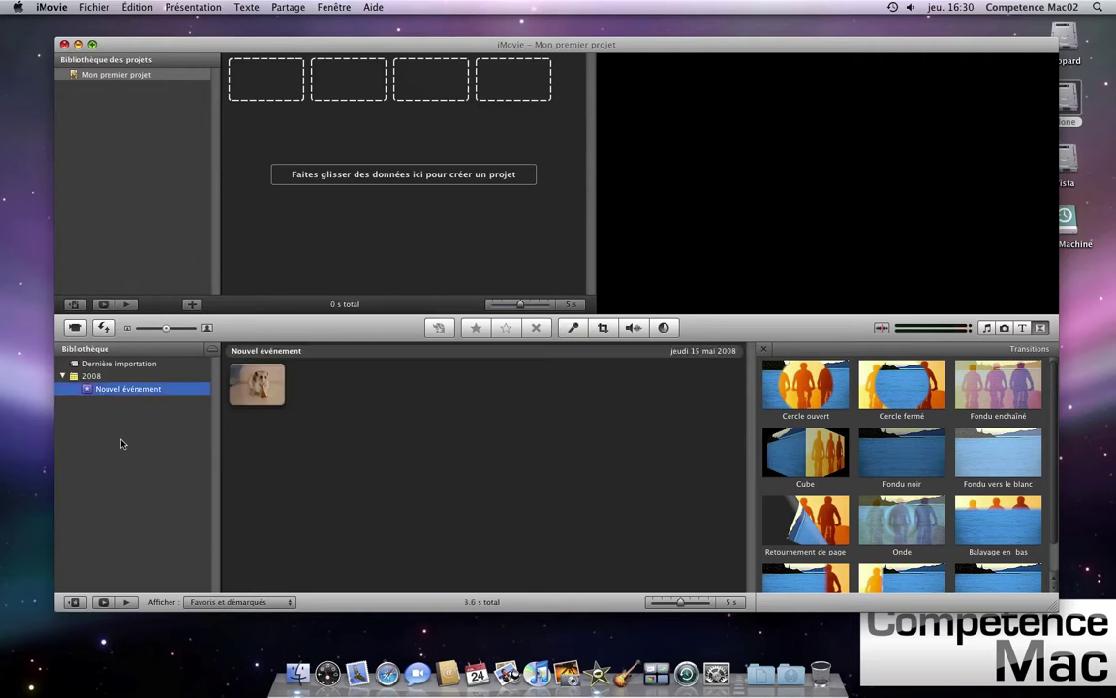
pyautogui.click(273, 404)
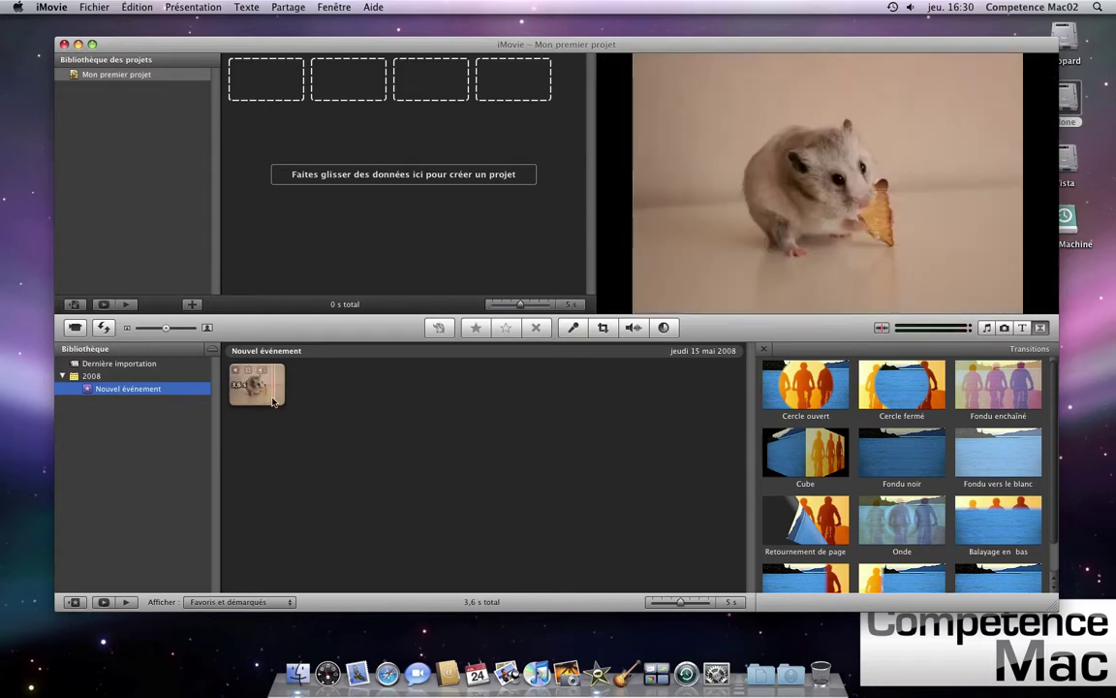
# Step: Play the hamster clip in the new event, then clear its selection
pyautogui.click(273, 401)
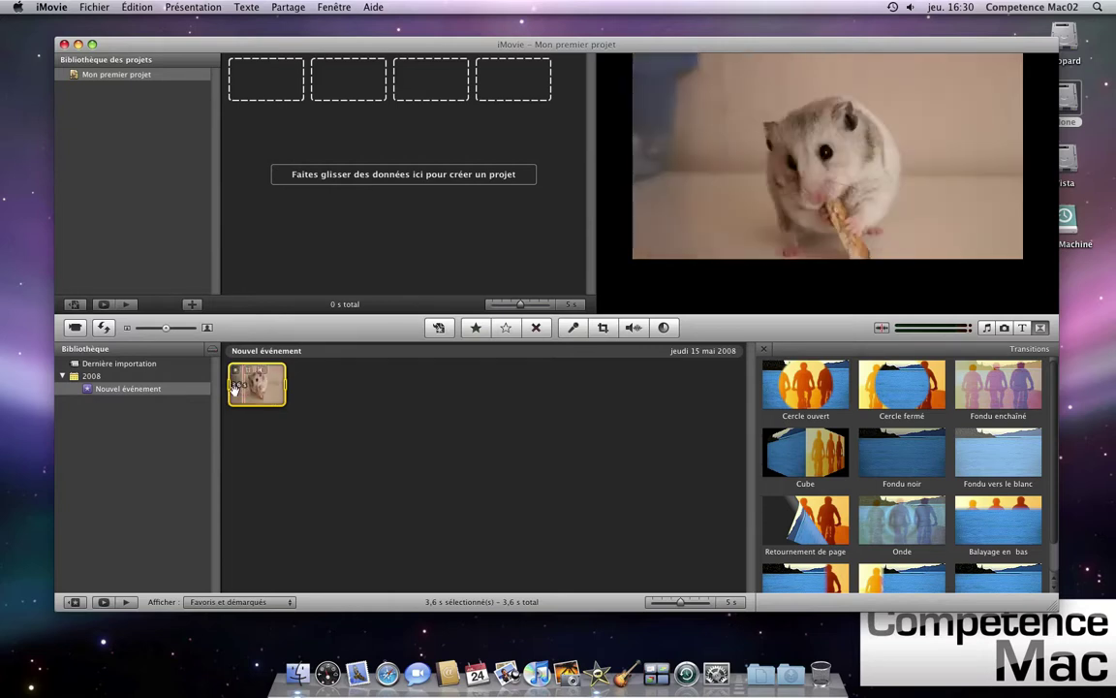
pyautogui.press('space')
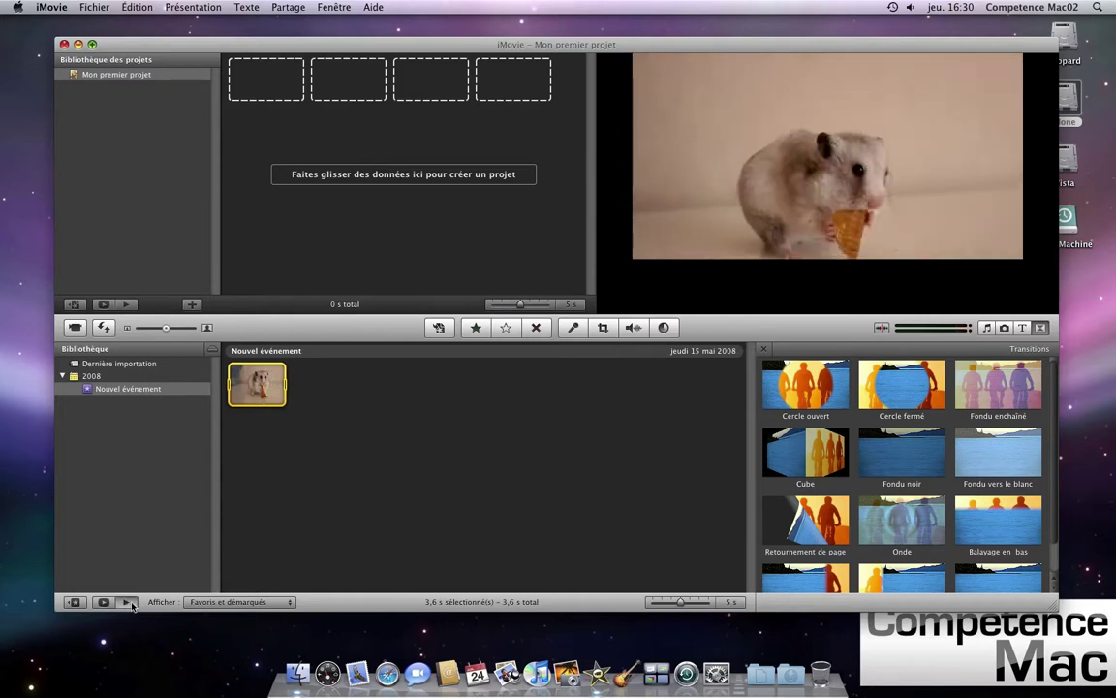
pyautogui.click(339, 460)
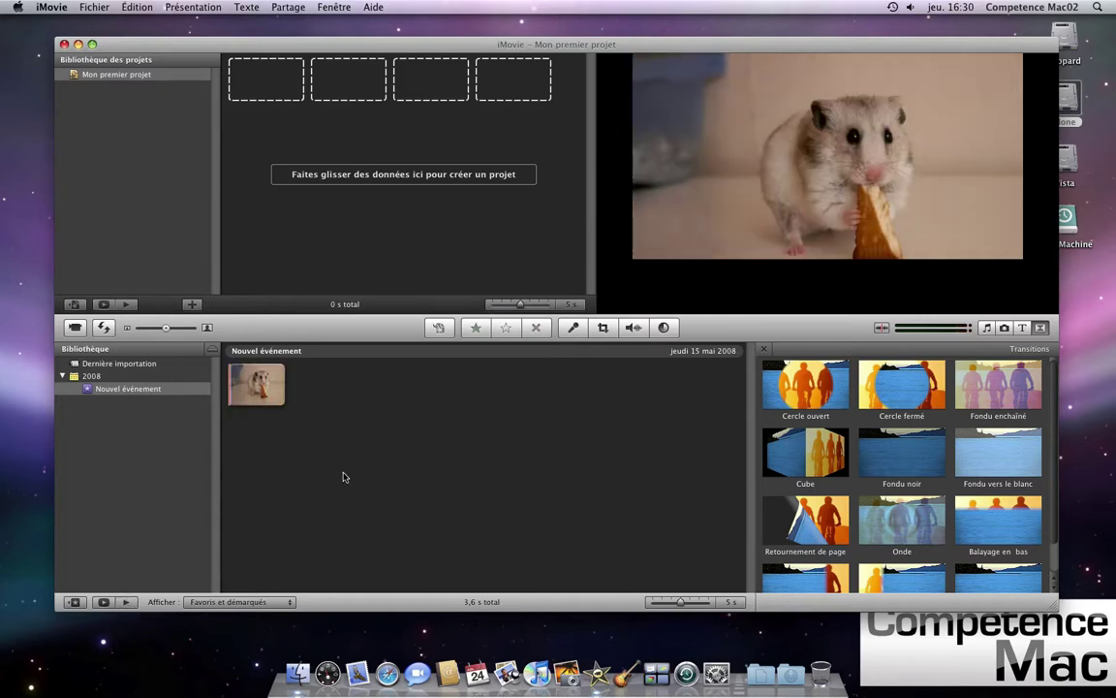
# Step: Select the first 3.5 seconds of the hamster clip and add that range to Mon premier projet
pyautogui.click(266, 391)
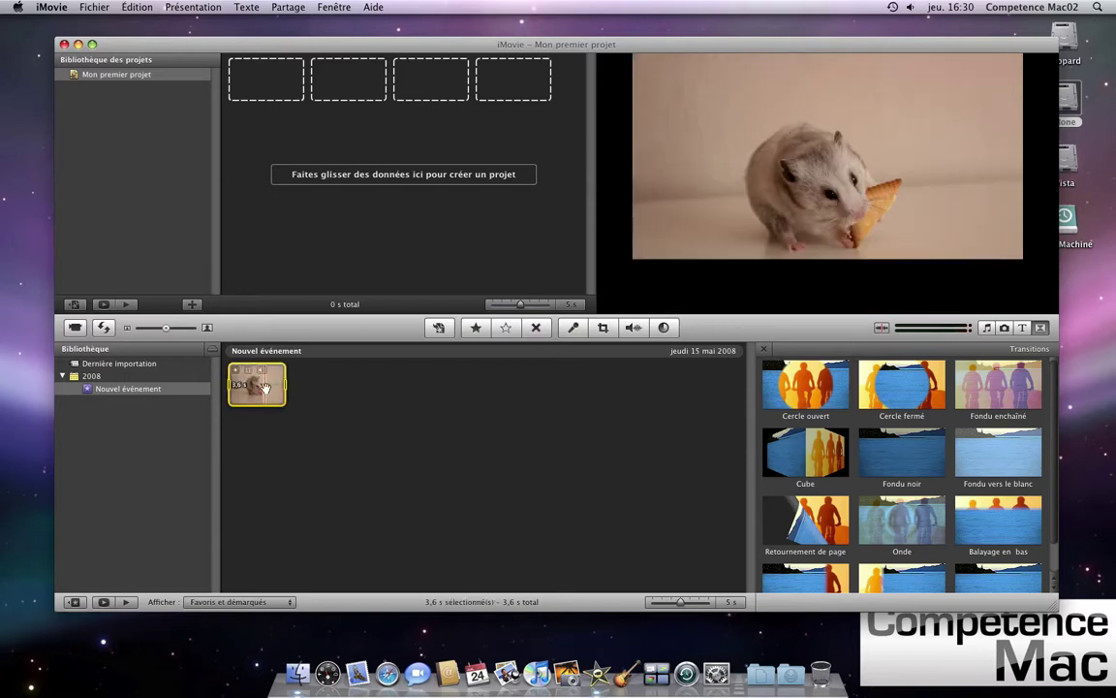
pyautogui.moveTo(283, 385); pyautogui.dragTo(282, 385)
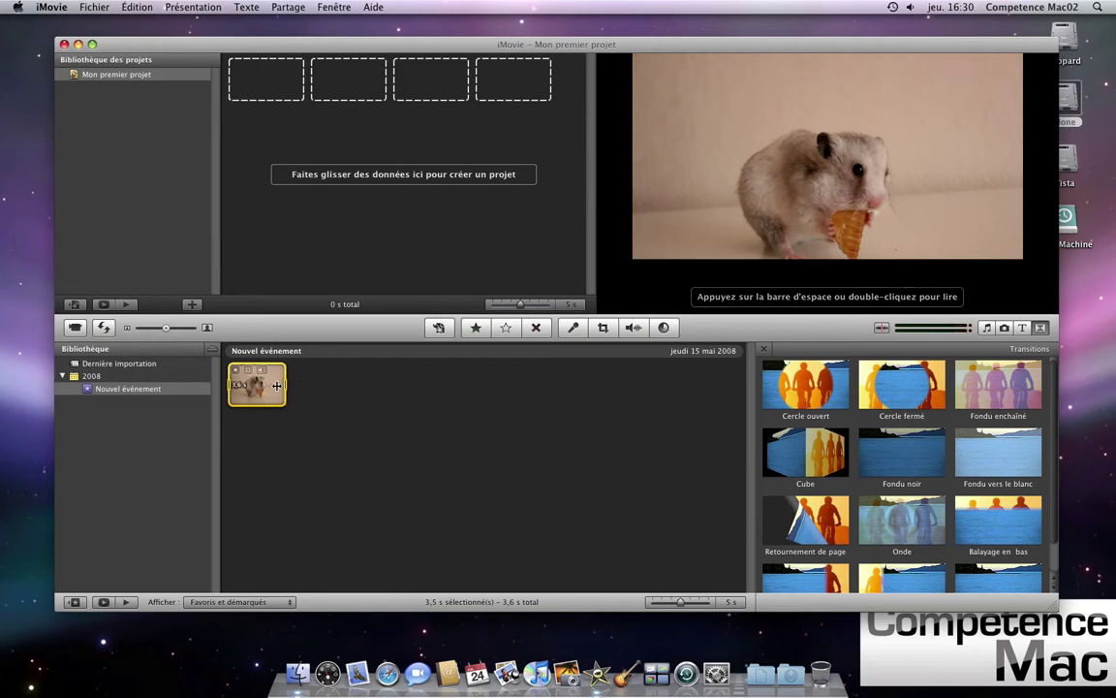
pyautogui.moveTo(267, 385); pyautogui.dragTo(267, 98)
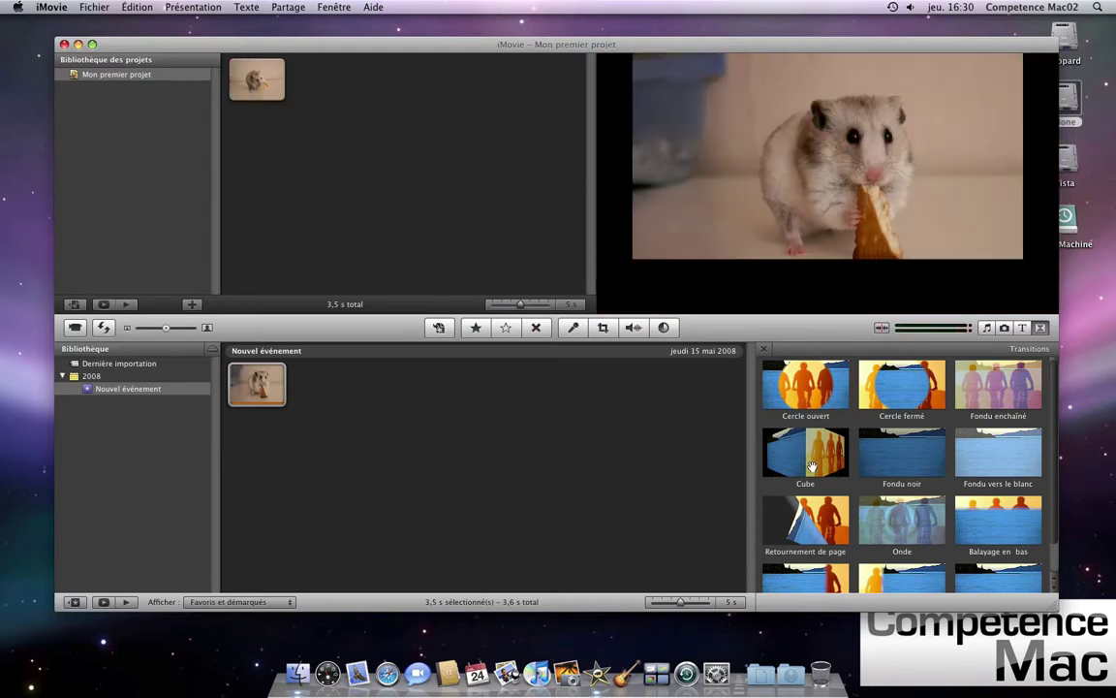
# Step: Insert a Bord déchiré noir title as its own black clip before the hamster clip in the project
pyautogui.click(1022, 328)
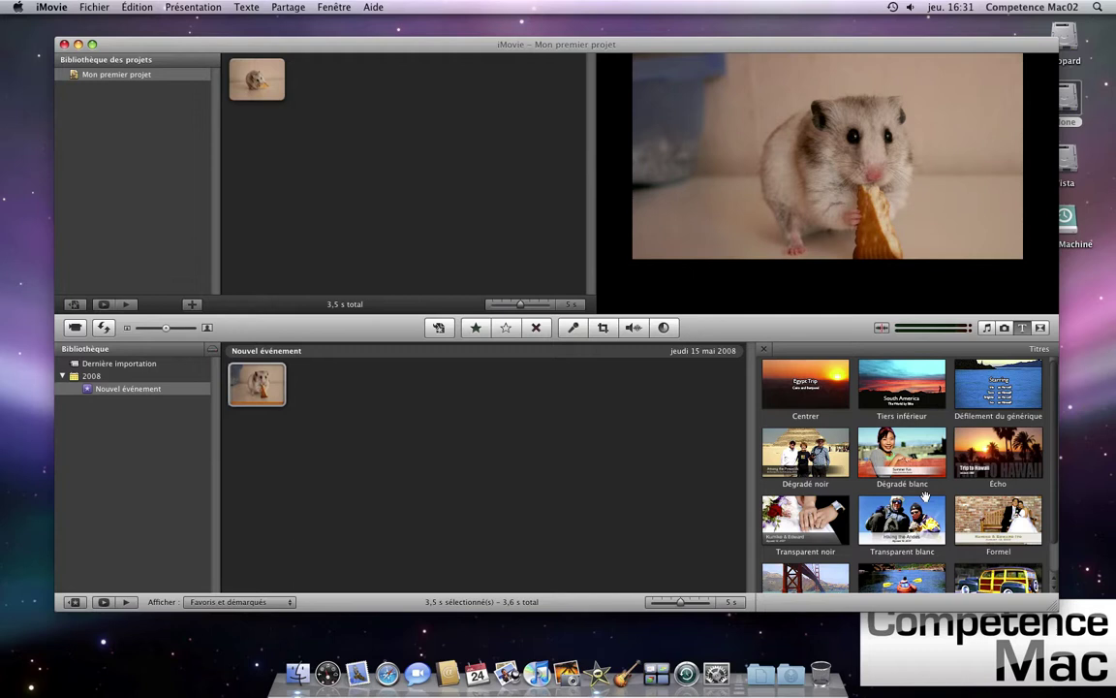
pyautogui.scroll(-2, 925, 497)
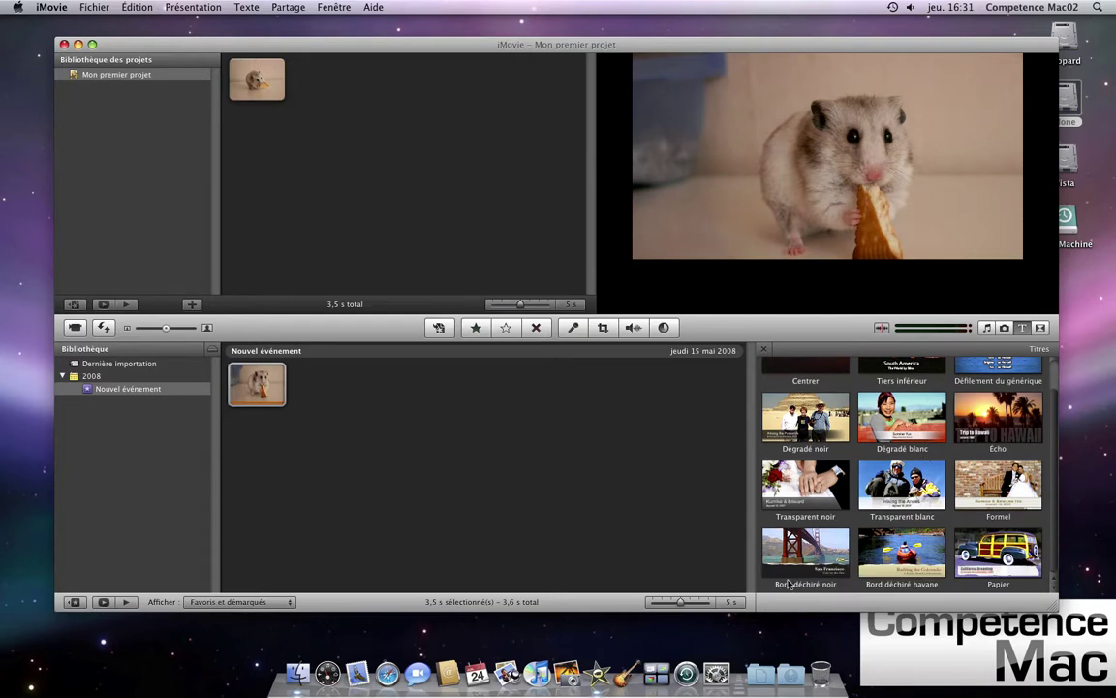
pyautogui.moveTo(805, 550); pyautogui.dragTo(230, 96)
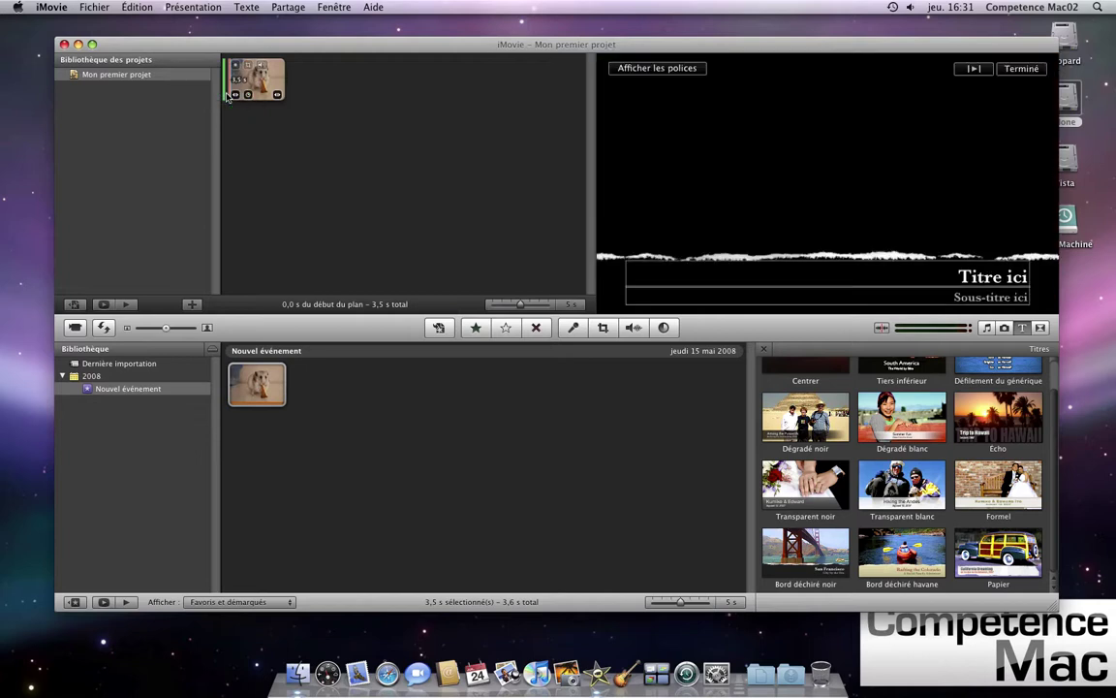
# Step: Set the title text to Bouddha, remove the subtitle placeholder and finish editing the title
pyautogui.click(710, 271)
pyautogui.press('Delete')
pyautogui.press('Delete')
pyautogui.press('Delete')
pyautogui.press('Delete')
pyautogui.press('Delete')
pyautogui.press('Delete')
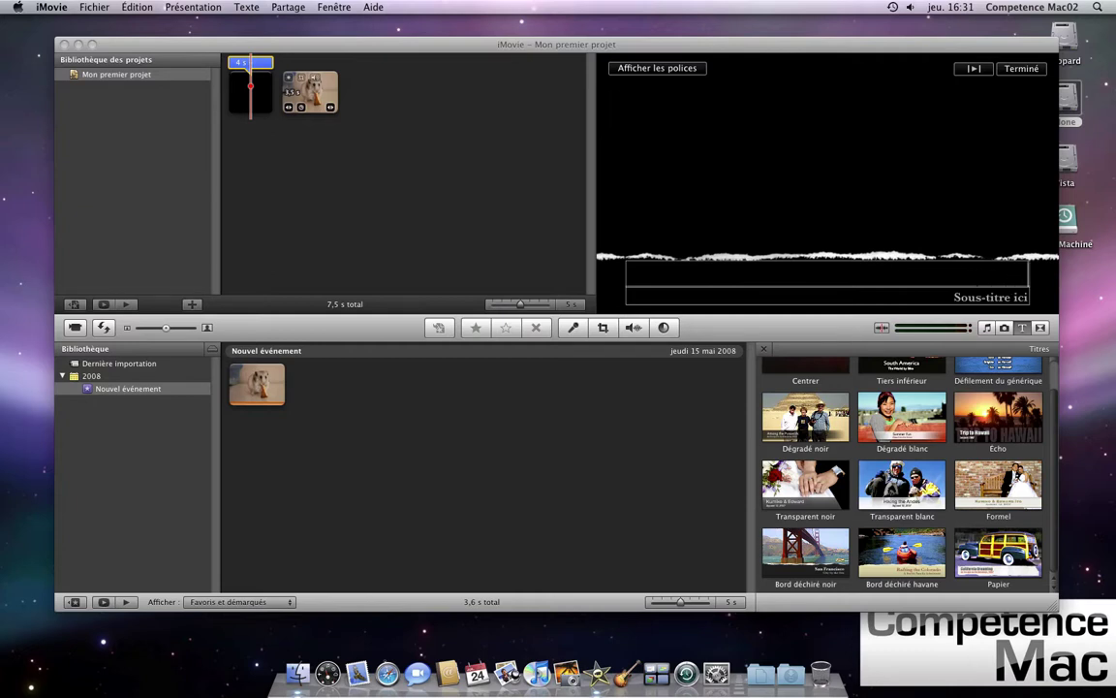
pyautogui.write('Bouddha')
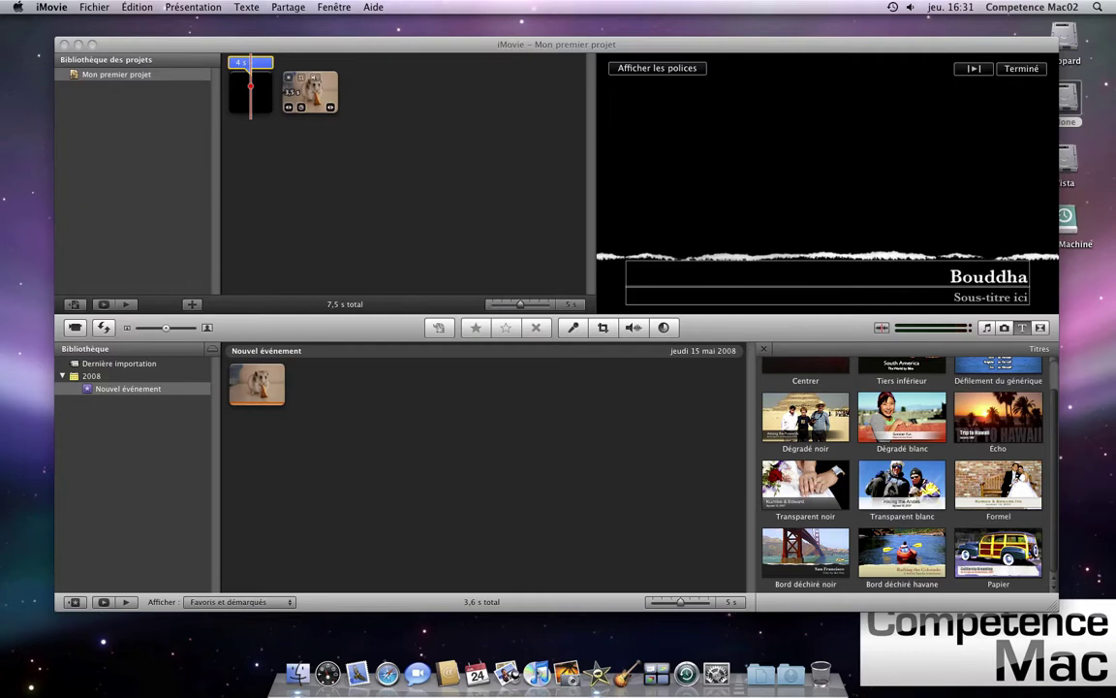
pyautogui.press('Tab')
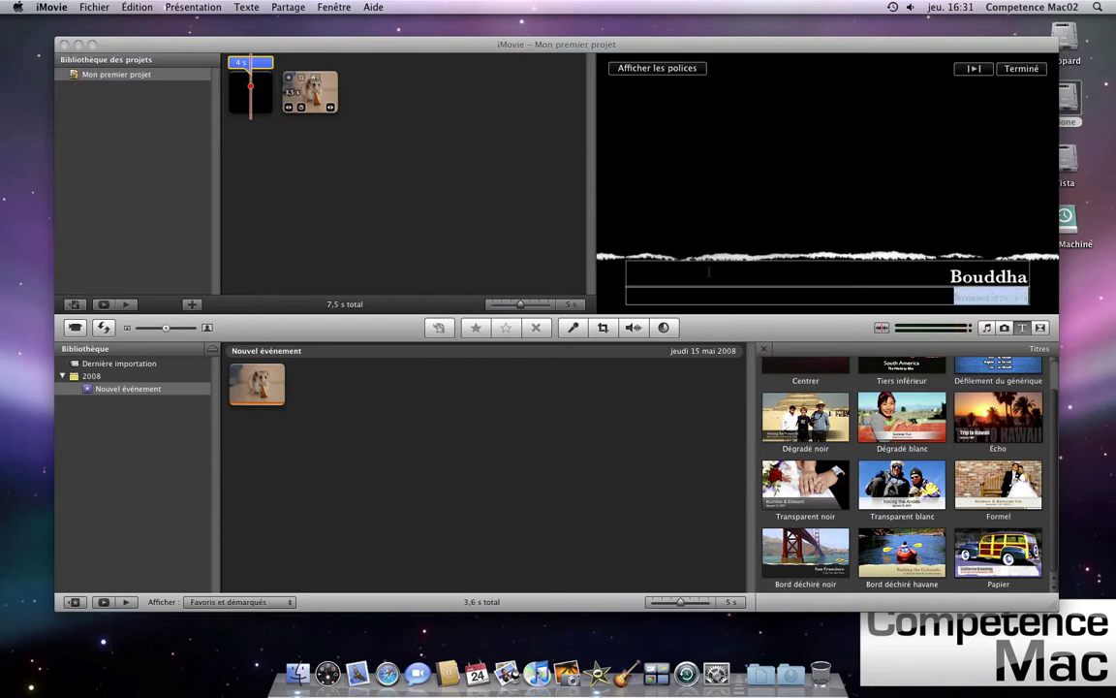
pyautogui.press('BackSpace')
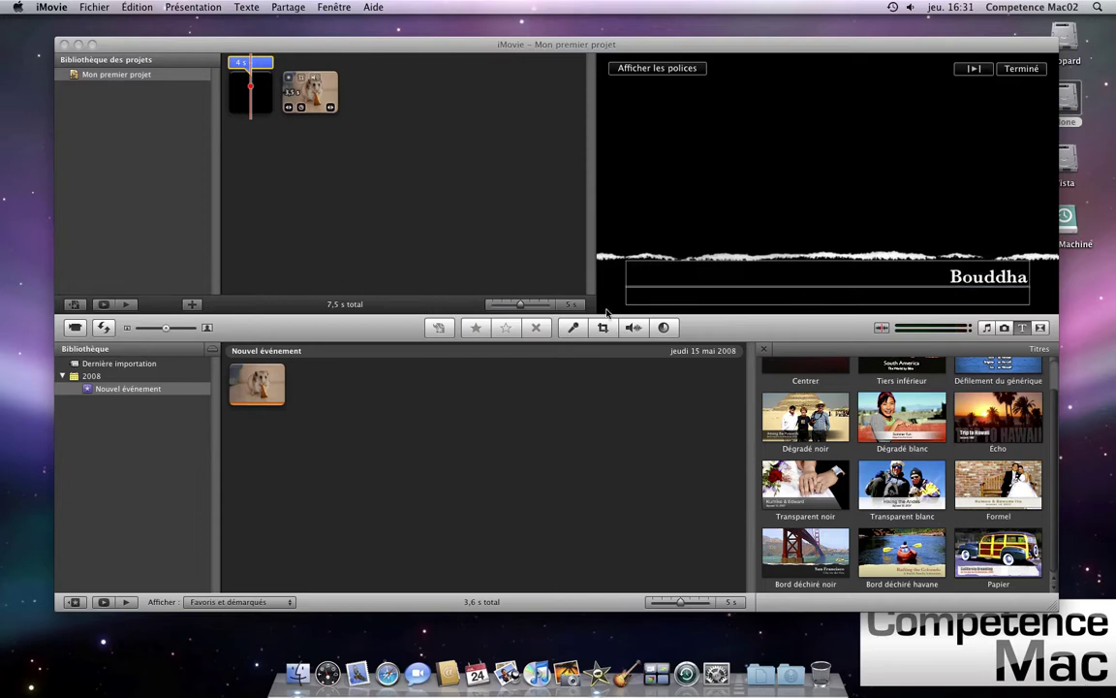
pyautogui.click(1022, 68)
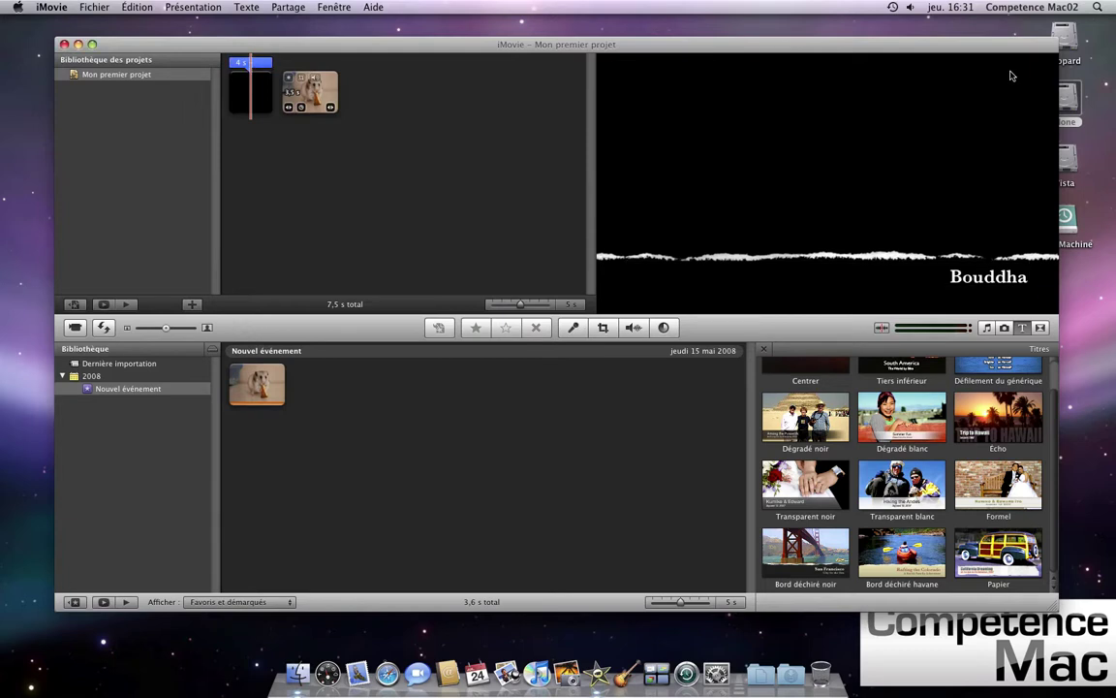
# Step: Examine the duration settings of the black title clip and close them without changing anything
pyautogui.click(248, 64)
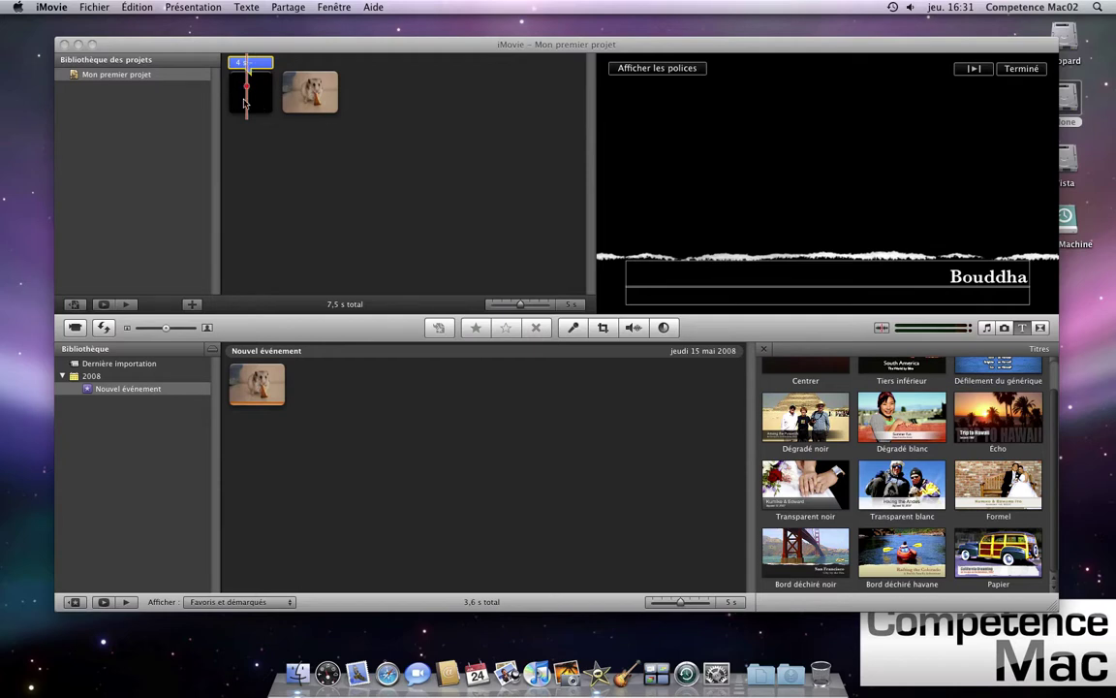
pyautogui.click(235, 92)
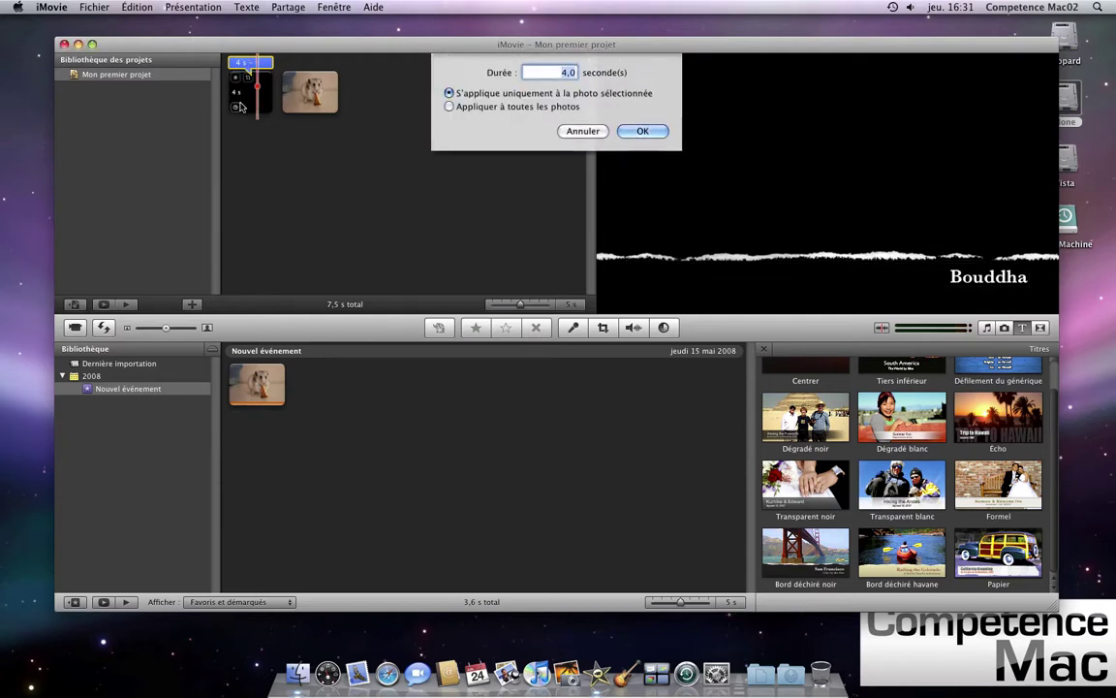
pyautogui.click(581, 131)
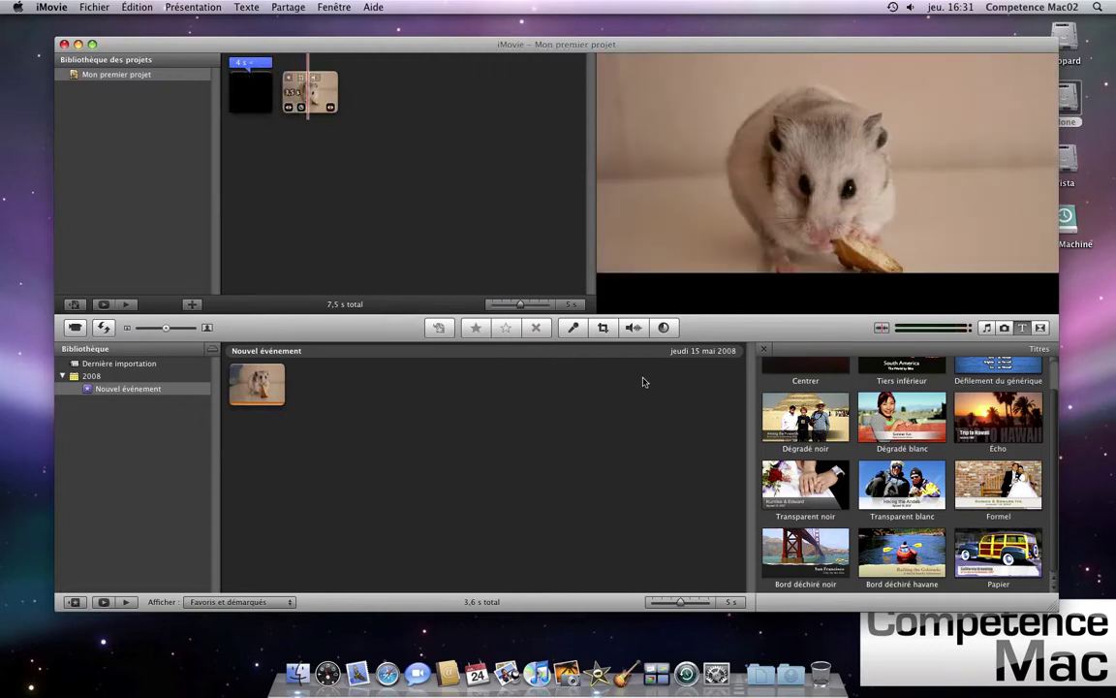
# Step: Add a Cube transition between the black title clip and the hamster clip, then hide iMovie
pyautogui.click(1041, 327)
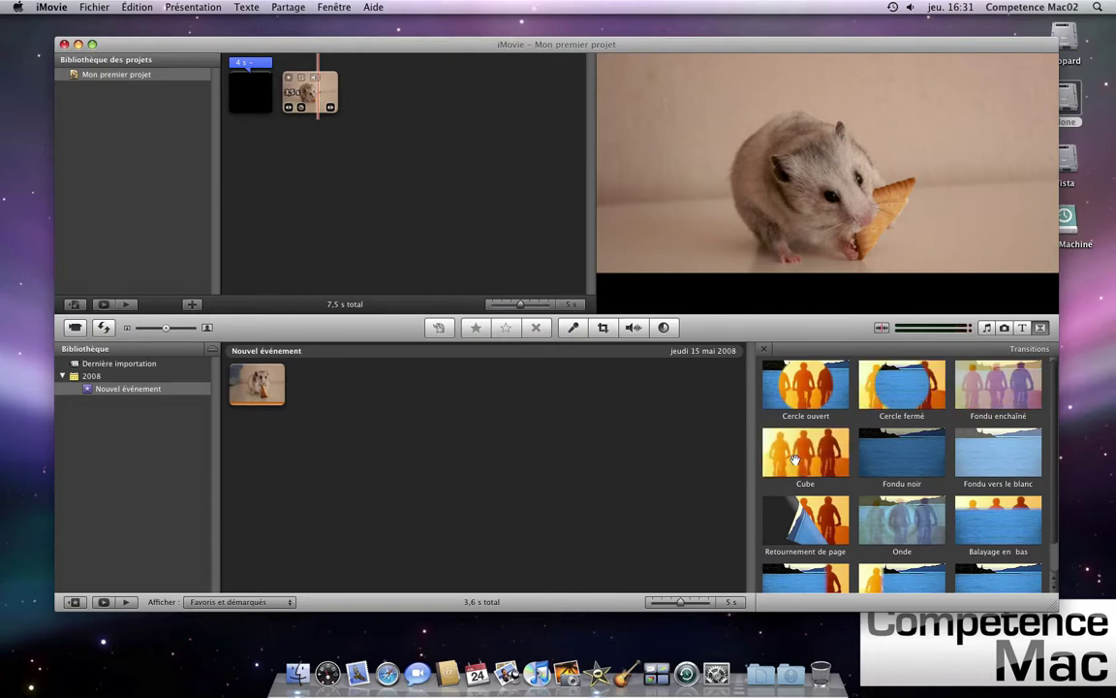
pyautogui.moveTo(795, 459); pyautogui.dragTo(252, 96)
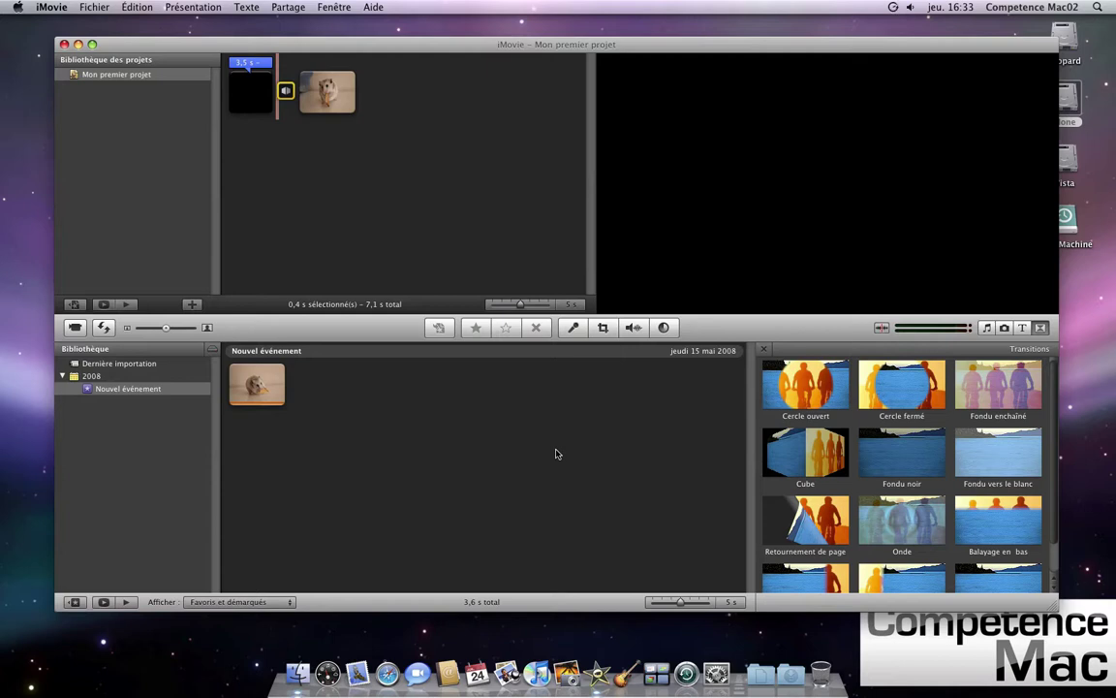
pyautogui.press('super+h')
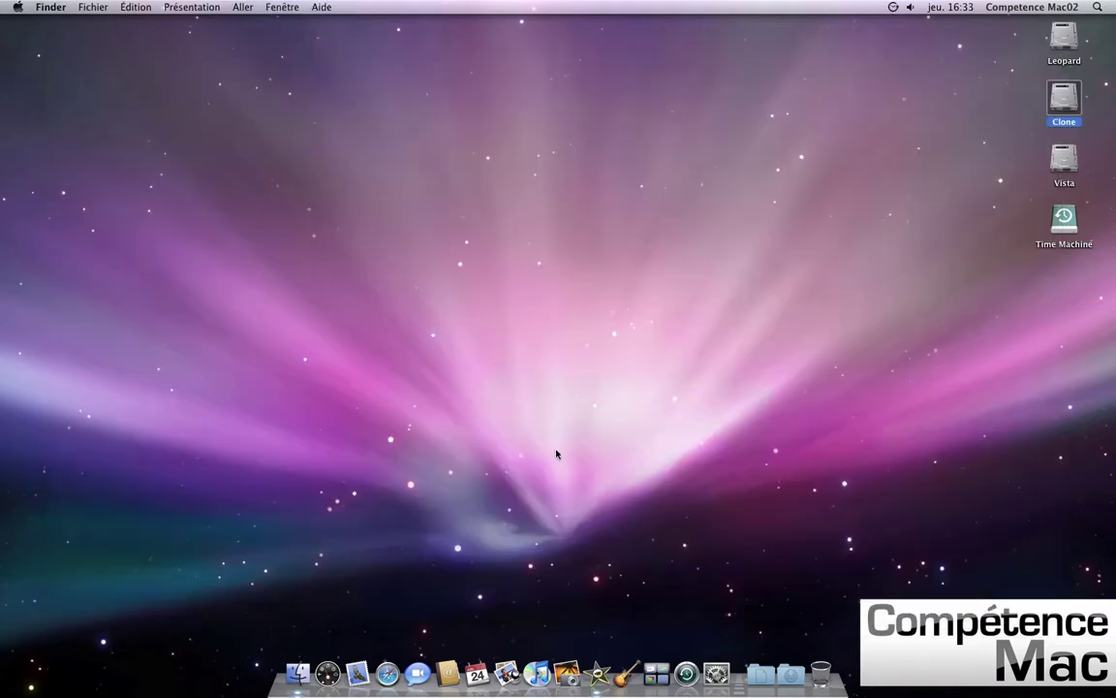